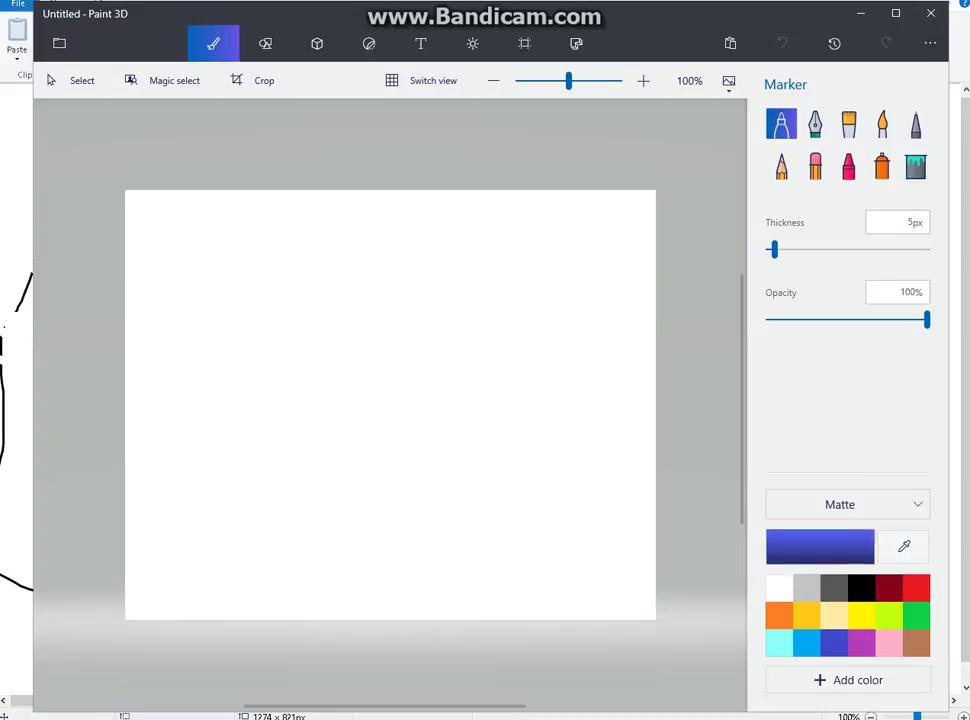
Outline a horse's head with an open lower jaw and a long neck using a brown 6px pencil.
left_click(861, 588)
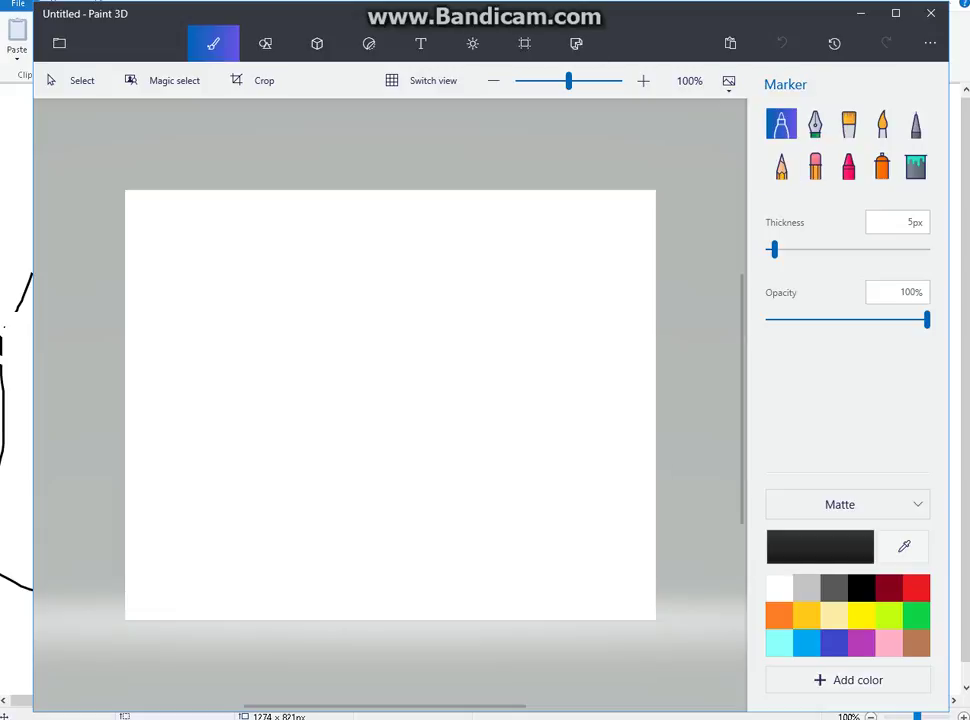
left_click(781, 166)
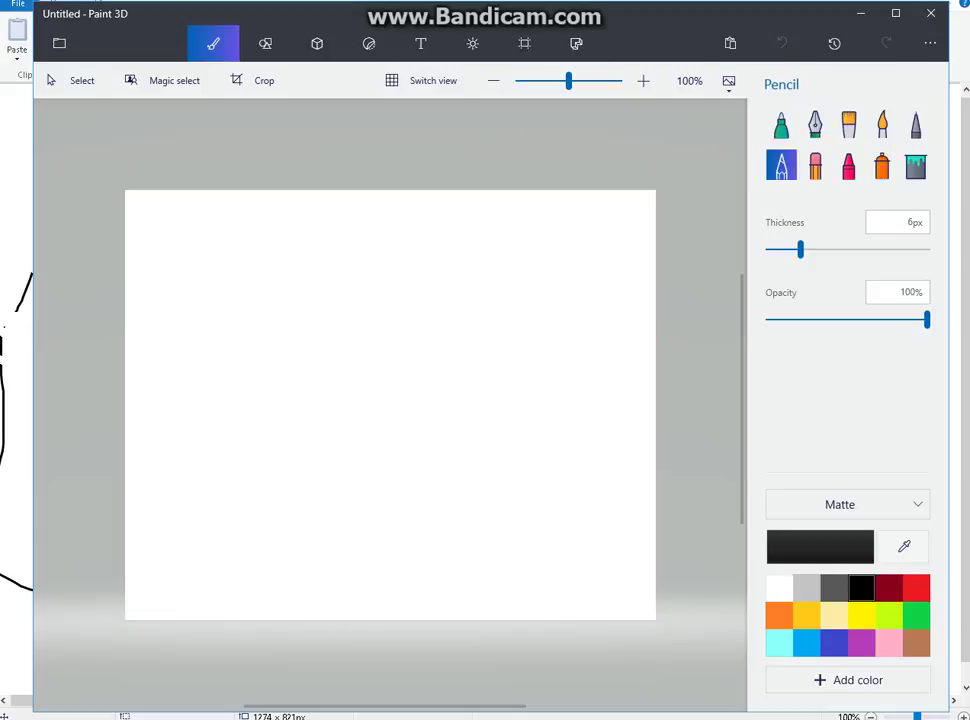
left_click(917, 643)
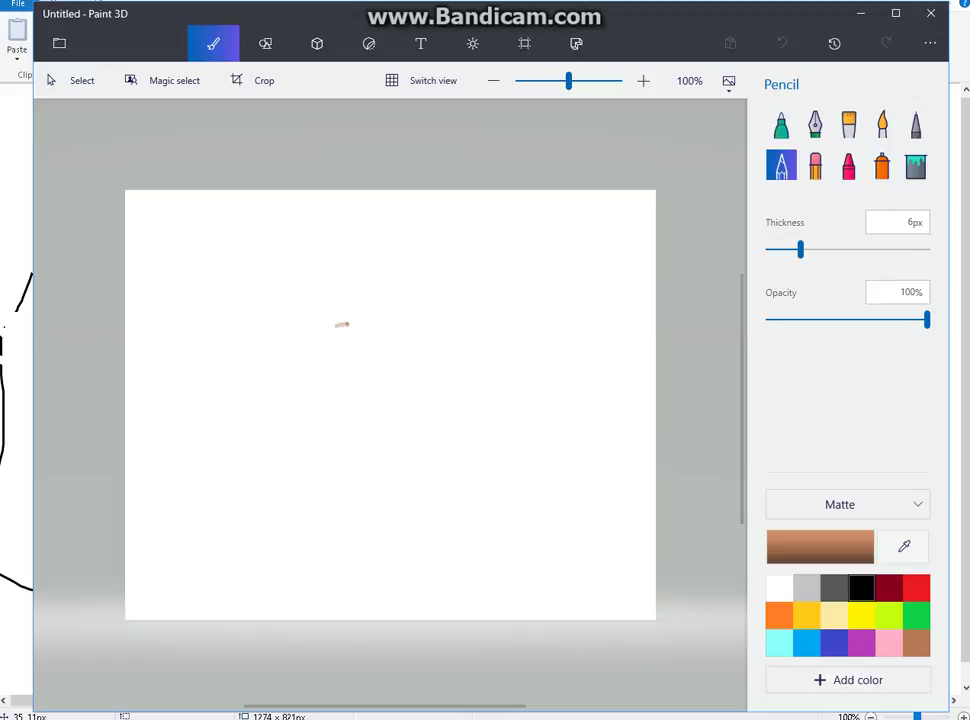
mouse_move(346, 323)
left_mouse_down()
mouse_move(313, 369)
mouse_move(324, 396)
mouse_move(401, 394)
mouse_move(404, 408)
mouse_move(364, 423)
mouse_move(346, 407)
mouse_move(386, 398)
left_mouse_up()
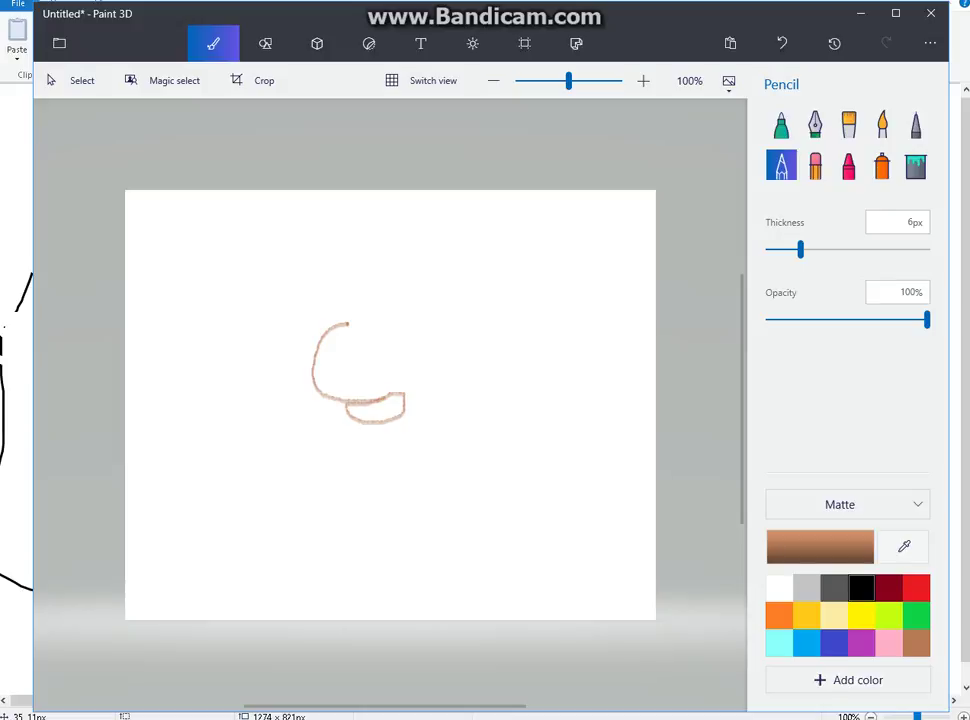
mouse_move(347, 323)
left_mouse_down()
mouse_move(405, 310)
mouse_move(425, 317)
mouse_move(452, 355)
mouse_move(452, 530)
mouse_move(437, 536)
mouse_move(410, 534)
mouse_move(403, 522)
mouse_move(404, 411)
left_mouse_up()
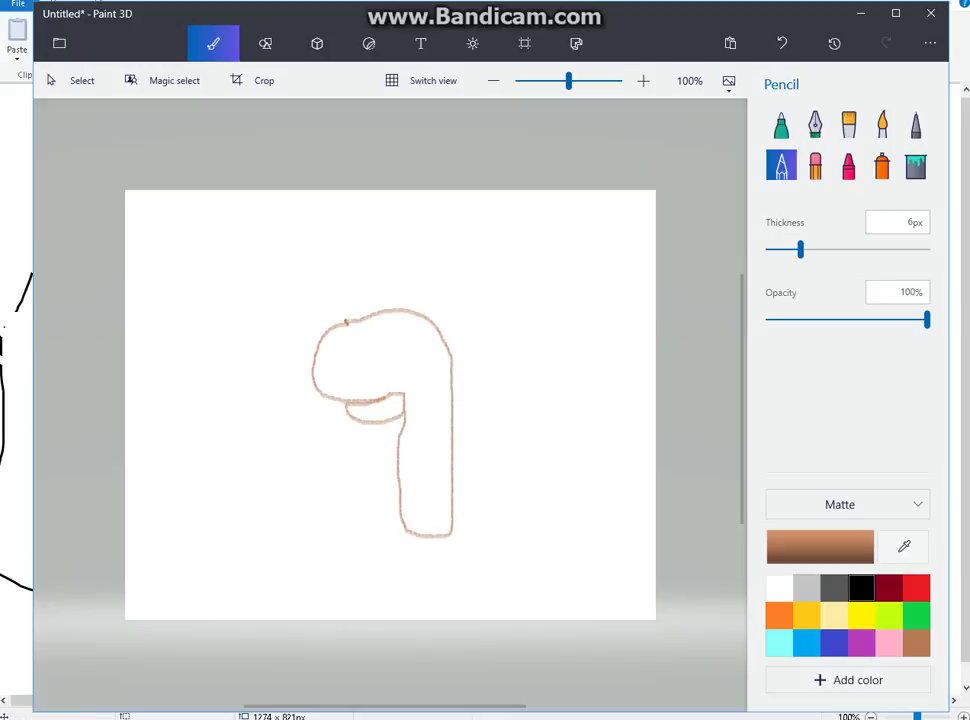
Add details to the horse's head: a pointed brown ear, a solid black eye and a red tongue.
mouse_move(412, 311)
left_mouse_down()
mouse_move(423, 290)
mouse_move(433, 318)
left_mouse_up()
left_click(861, 589)
left_click_drag(410, 334, 408, 332)
left_click(916, 588)
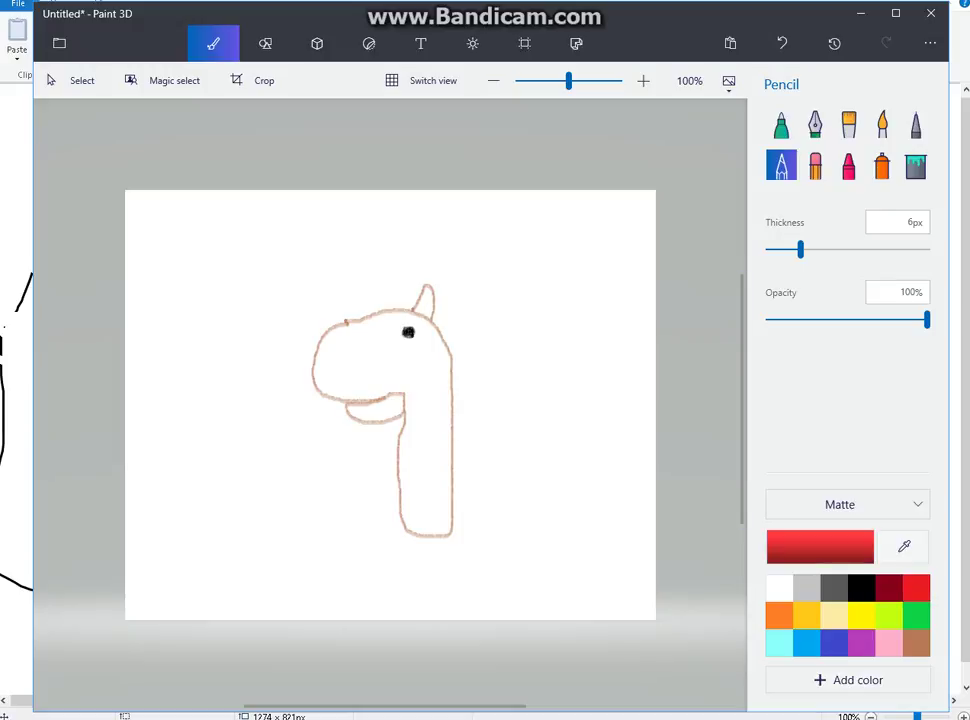
mouse_move(384, 401)
left_mouse_down()
mouse_move(363, 407)
mouse_move(382, 405)
left_mouse_up()
Fill the horse's head and neck, lower jaw and ear with brown.
left_click(916, 166)
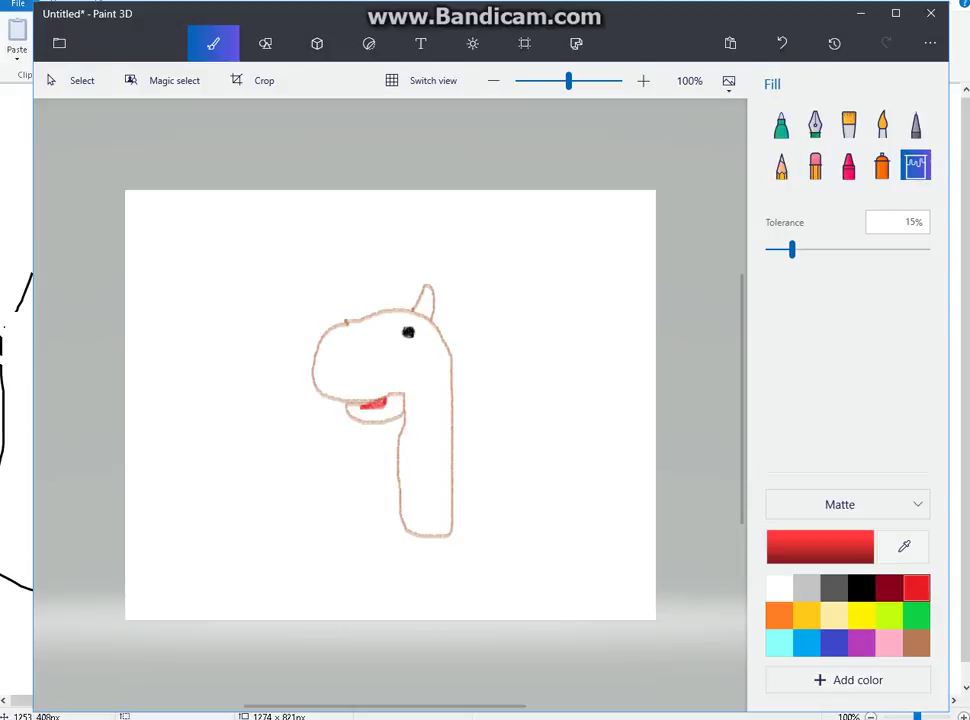
left_click(916, 643)
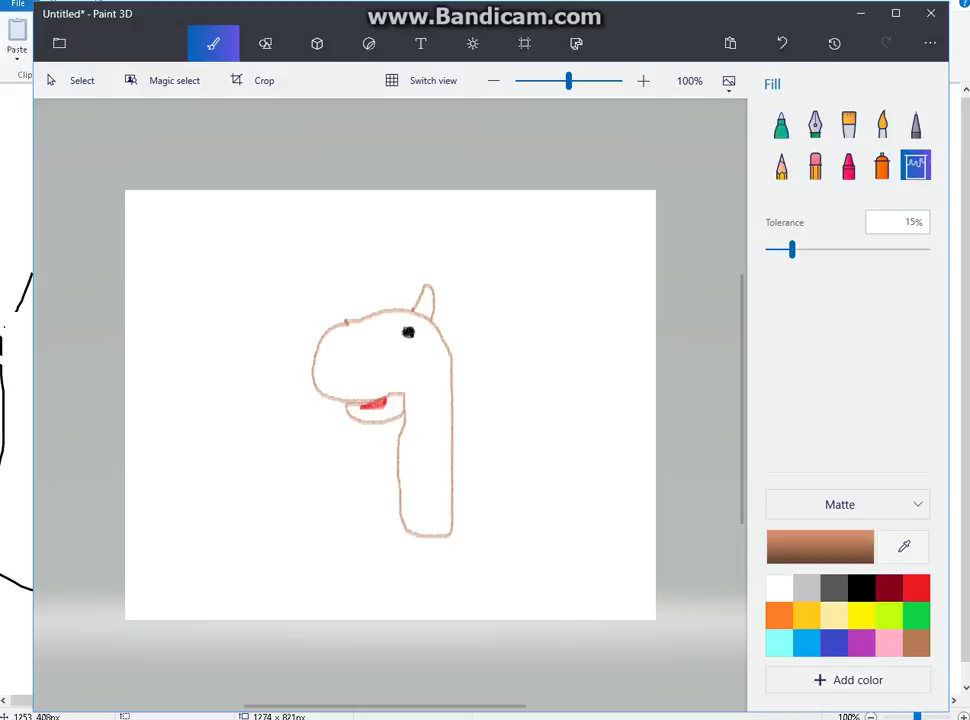
left_click(424, 408)
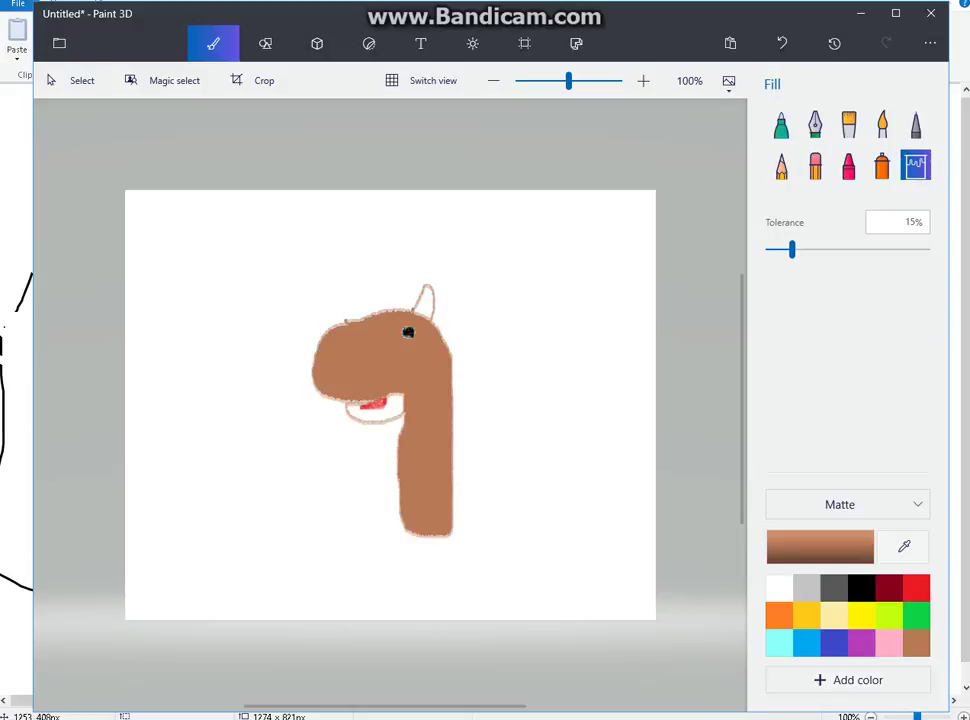
left_click(375, 413)
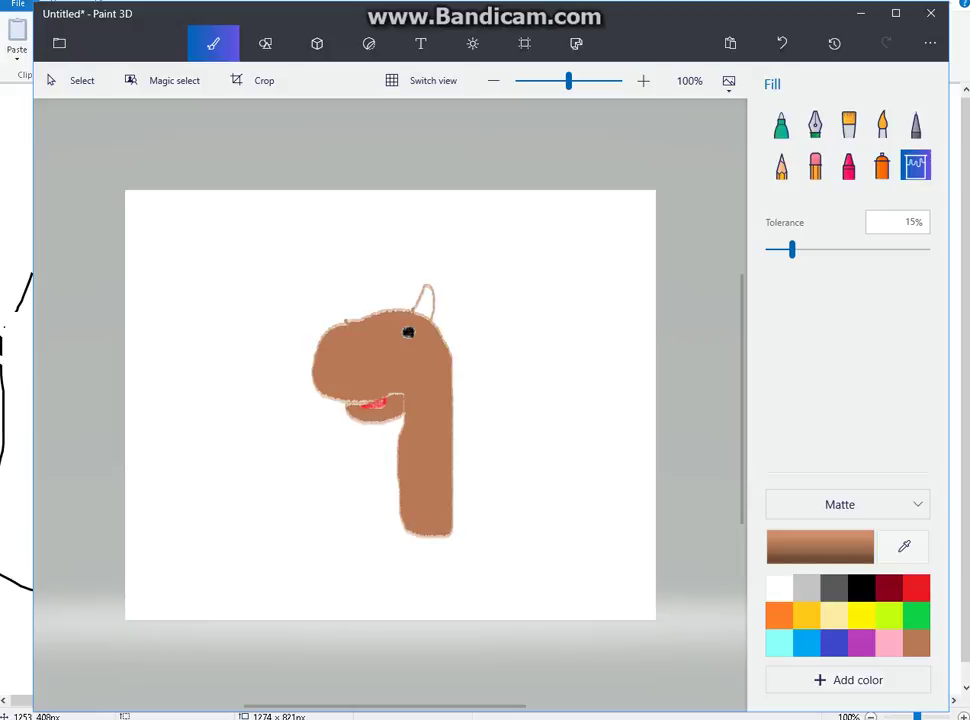
left_click(426, 303)
Draw a second ear at the back of the horse's head and fill it with brown.
left_click(781, 166)
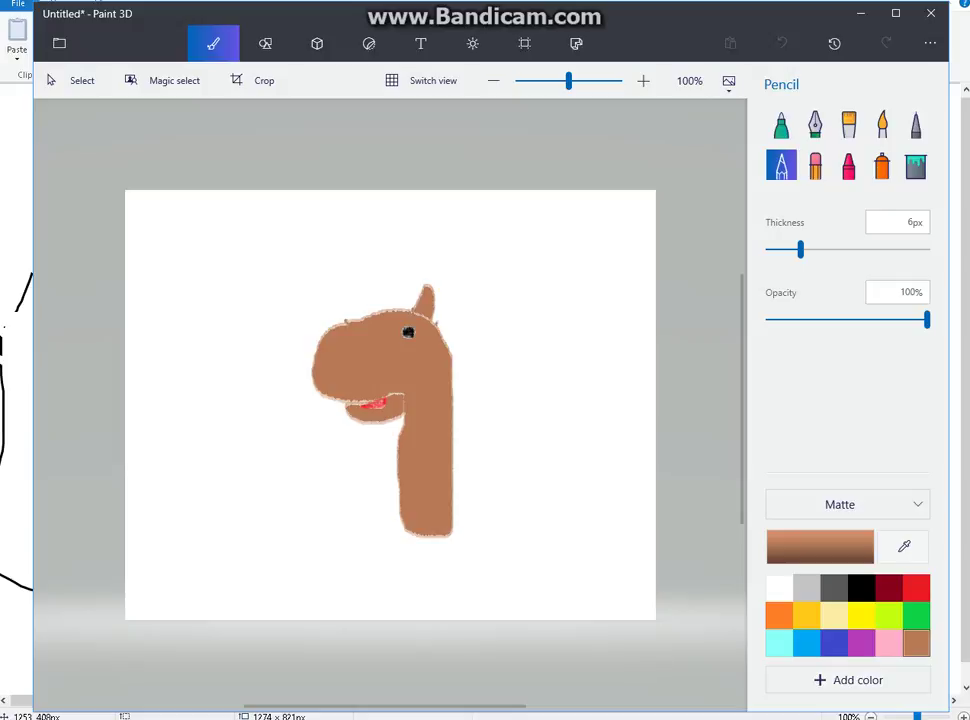
mouse_move(439, 320)
left_mouse_down()
mouse_move(460, 309)
mouse_move(446, 328)
left_mouse_up()
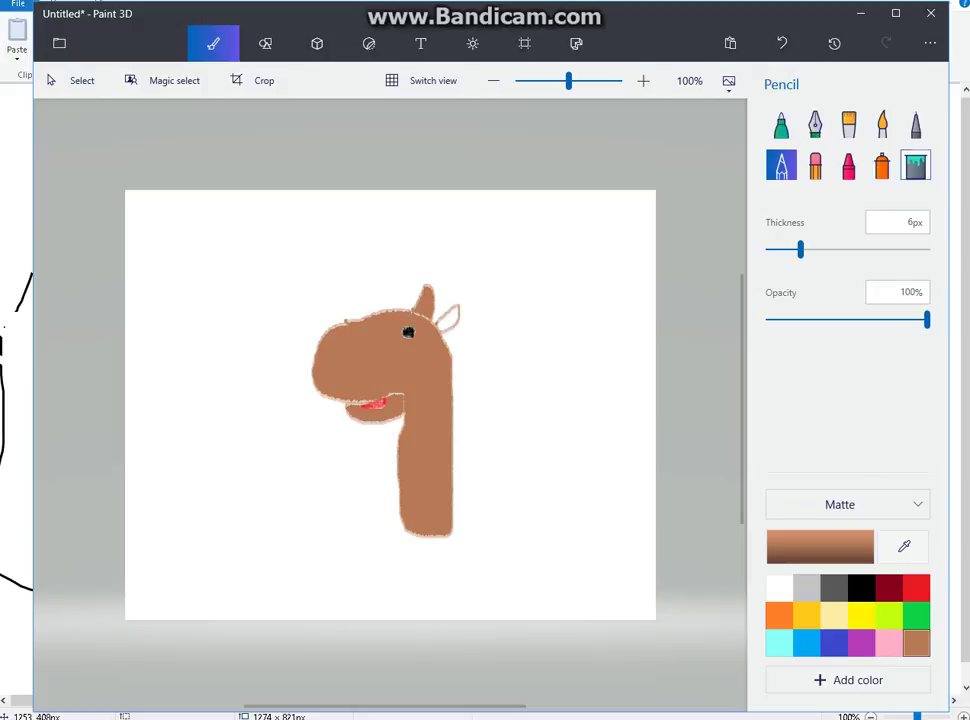
left_click(915, 165)
left_click(448, 318)
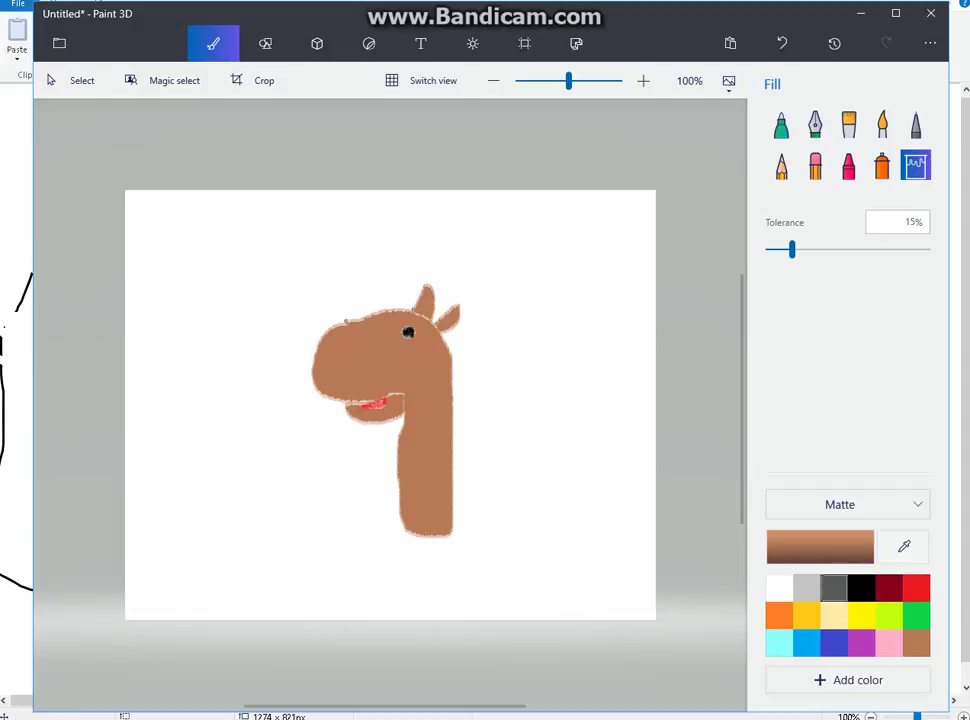
Draw a narrow band filled with black at the base of the neck, and shade a black nose on the muzzle.
left_click(781, 165)
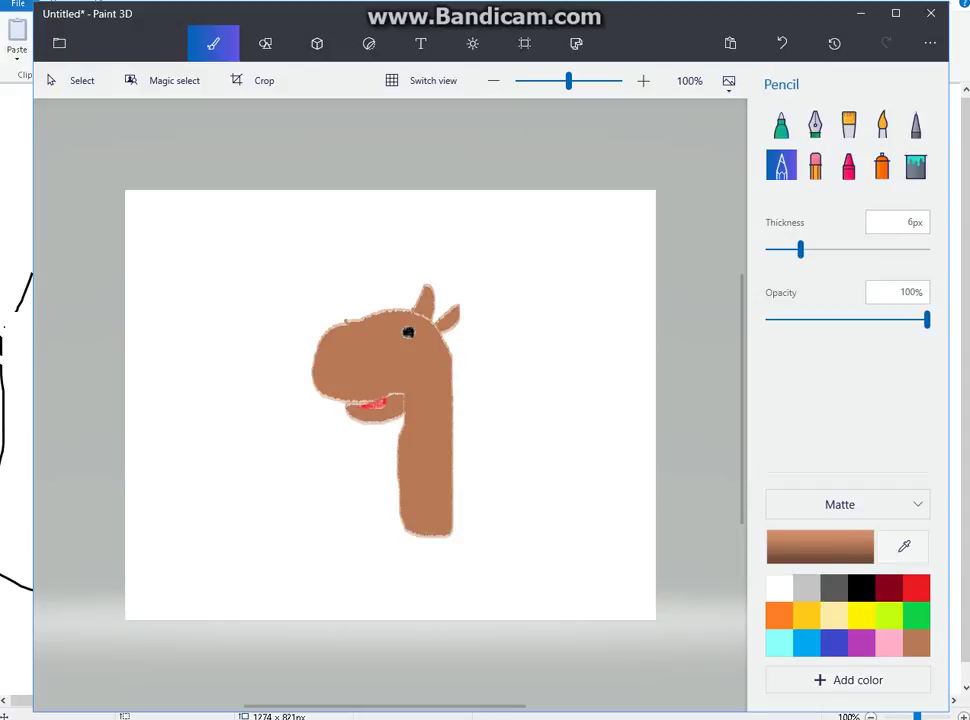
left_click_drag(403, 524, 407, 533)
mouse_move(408, 541)
left_mouse_down()
mouse_move(444, 538)
mouse_move(450, 521)
left_mouse_up()
left_click(860, 588)
left_click(915, 166)
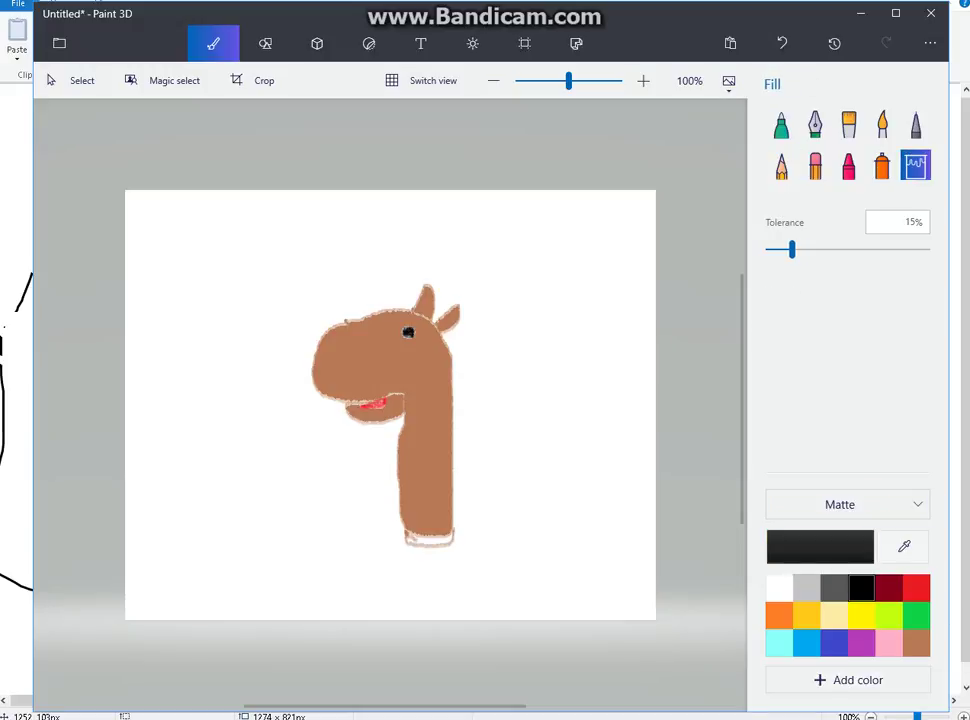
left_click(432, 540)
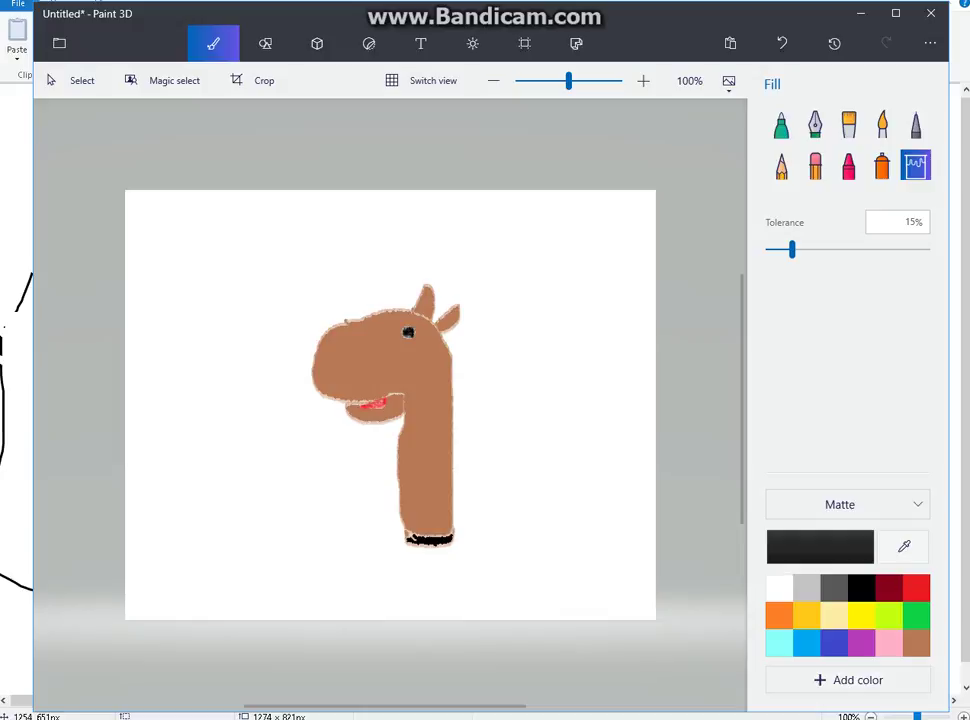
left_click(781, 166)
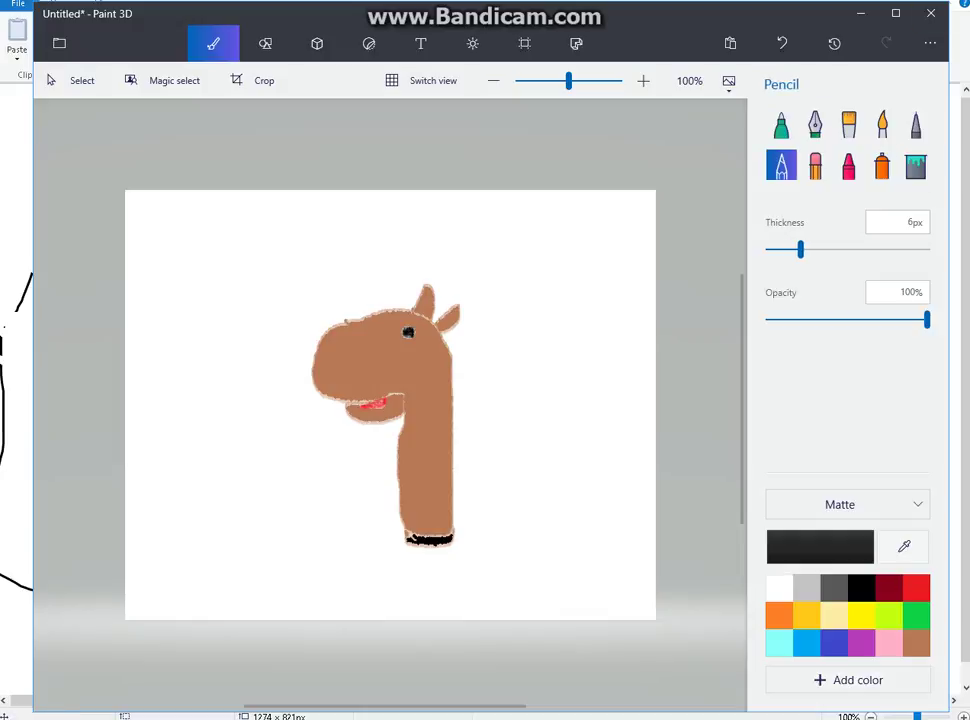
left_click_drag(321, 357, 318, 370)
Clear the horse drawing by filling it with white and erasing the remaining marks with the widest eraser.
left_click(916, 166)
left_click(779, 588)
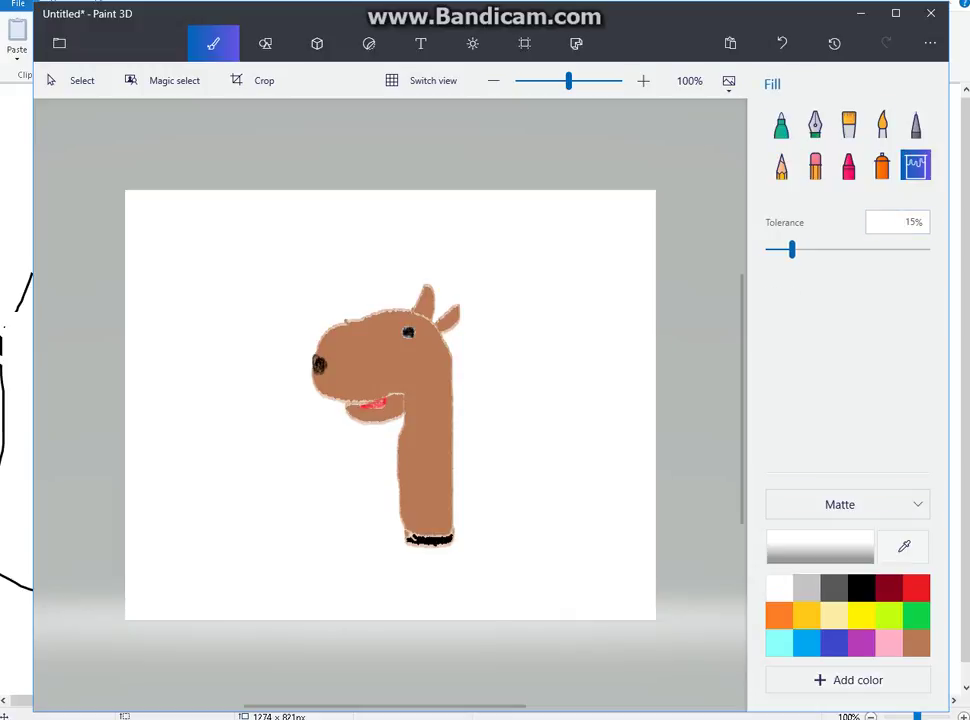
left_click(428, 425)
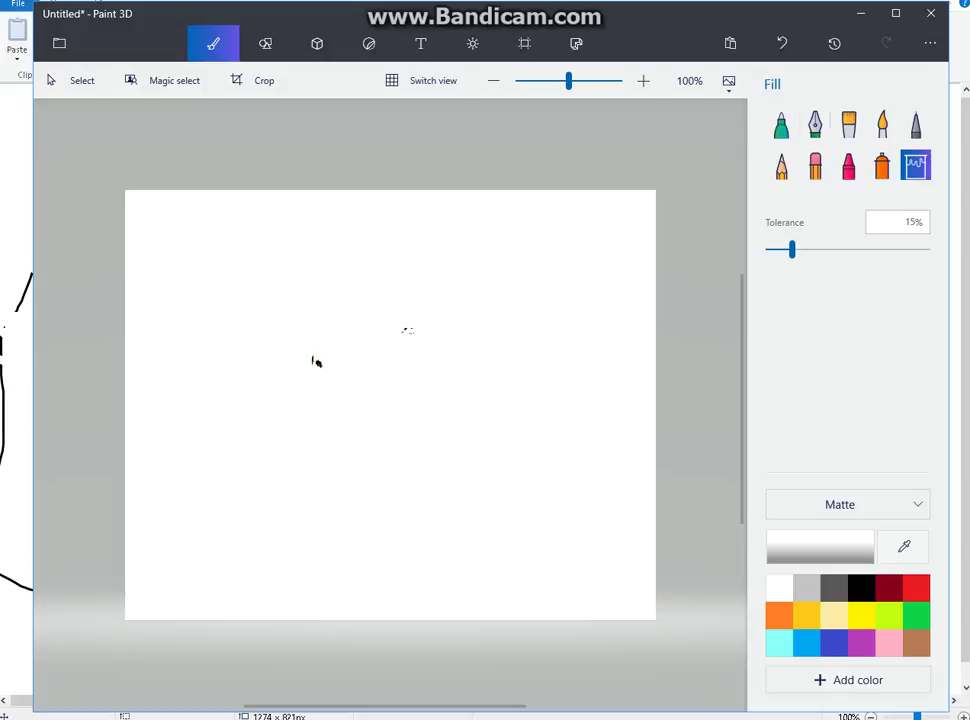
left_click(815, 166)
left_click_drag(787, 249, 928, 249)
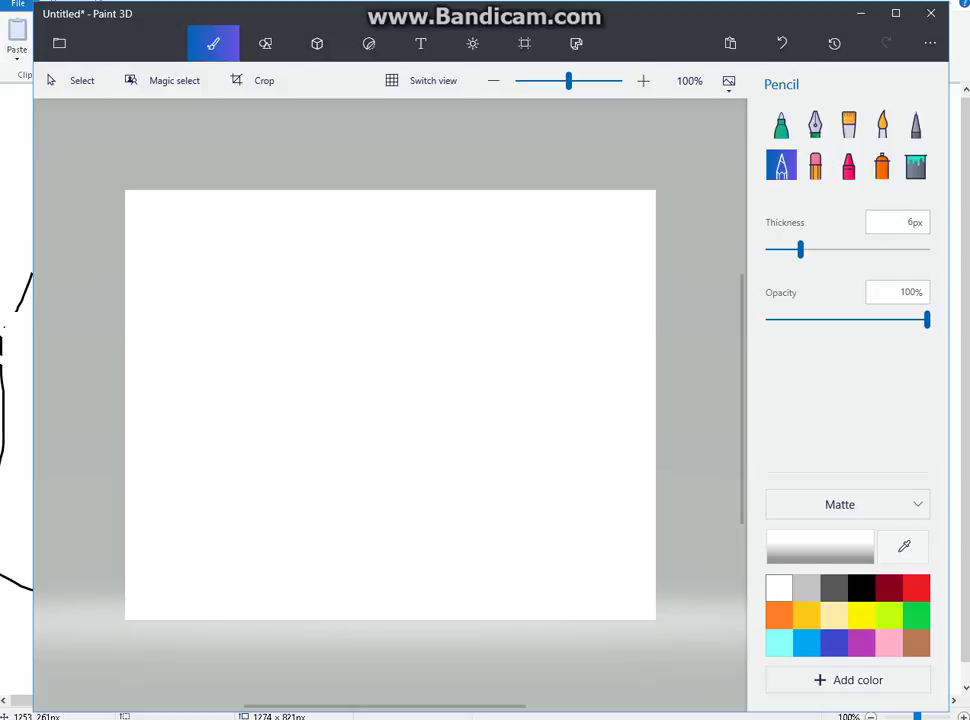
Draw a round head outline in the middle of the canvas with a black 6px pencil.
left_click(861, 588)
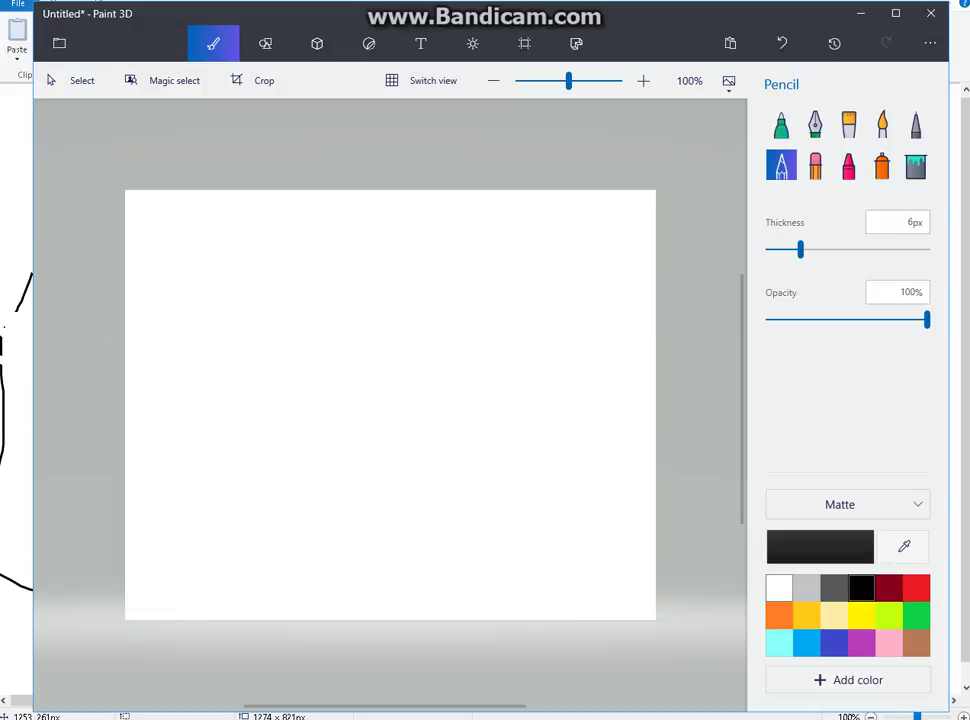
mouse_move(362, 316)
left_mouse_down()
mouse_move(319, 332)
mouse_move(302, 388)
mouse_move(323, 416)
mouse_move(364, 431)
mouse_move(425, 428)
mouse_move(435, 390)
mouse_move(396, 320)
mouse_move(355, 303)
mouse_move(377, 313)
mouse_move(265, 317)
left_mouse_up()
Draw a brown hat with a wide brim and domed crown on the head, with a yellow star on its front.
left_click(917, 643)
left_click_drag(362, 315, 463, 318)
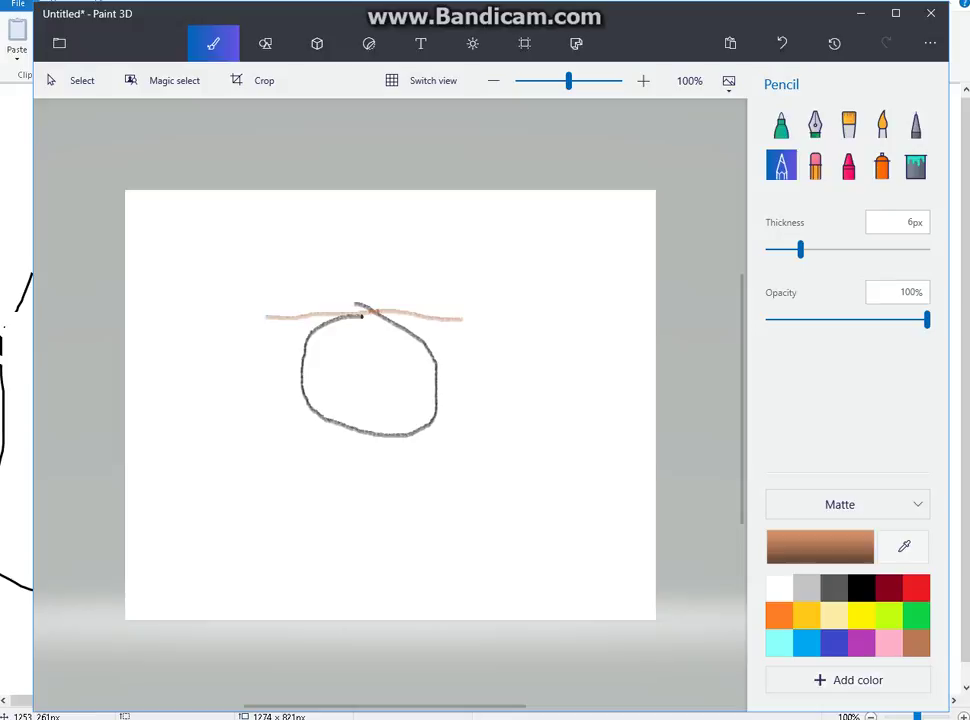
mouse_move(332, 313)
left_mouse_down()
mouse_move(358, 257)
mouse_move(398, 272)
mouse_move(415, 312)
left_mouse_up()
left_click(861, 615)
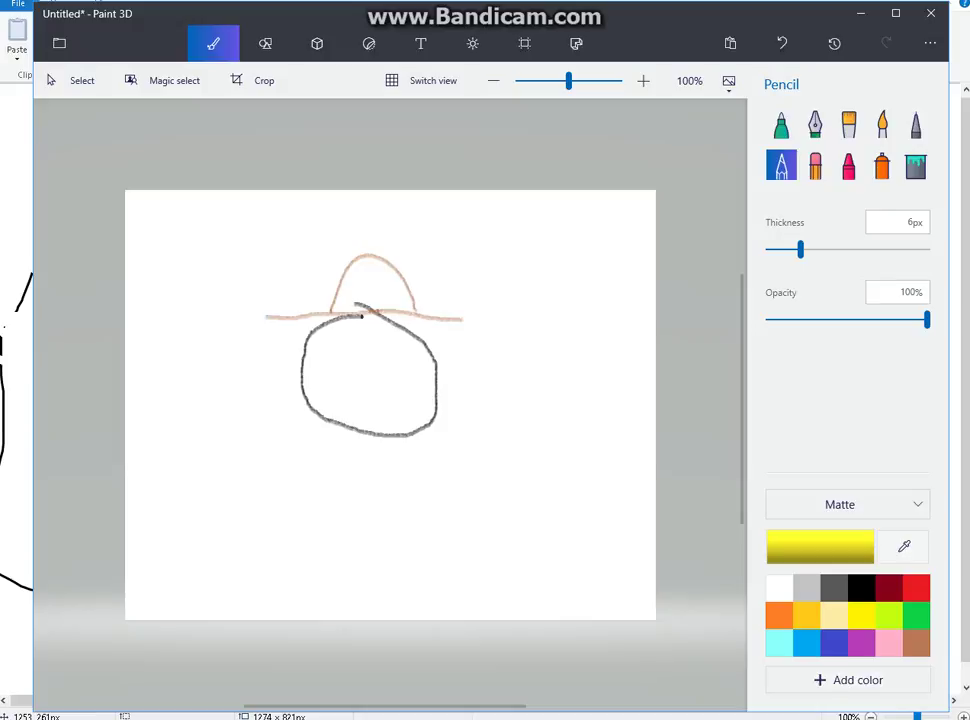
mouse_move(362, 292)
left_mouse_down()
mouse_move(369, 269)
mouse_move(376, 292)
left_mouse_up()
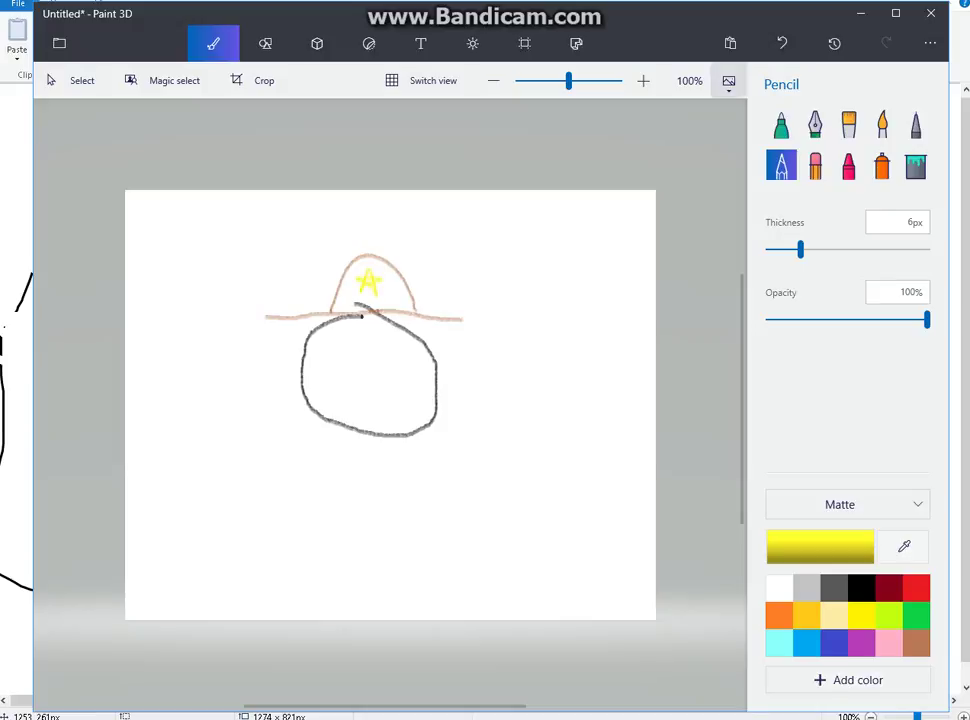
Try to fill the hat with brown, and refill the background with white.
left_click(915, 166)
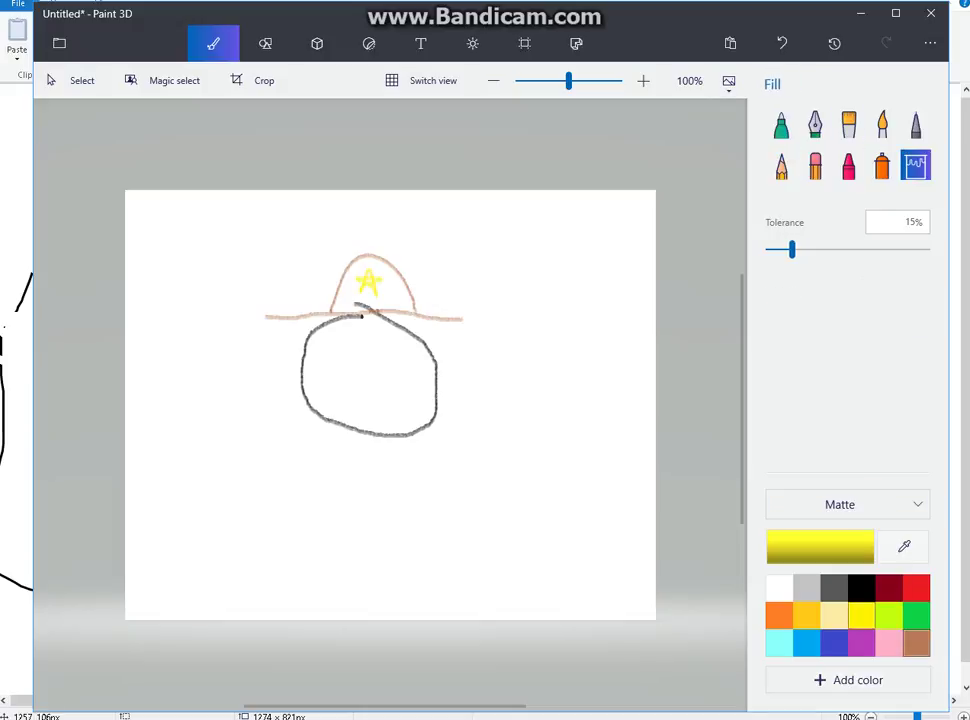
left_click(916, 643)
left_click(391, 292)
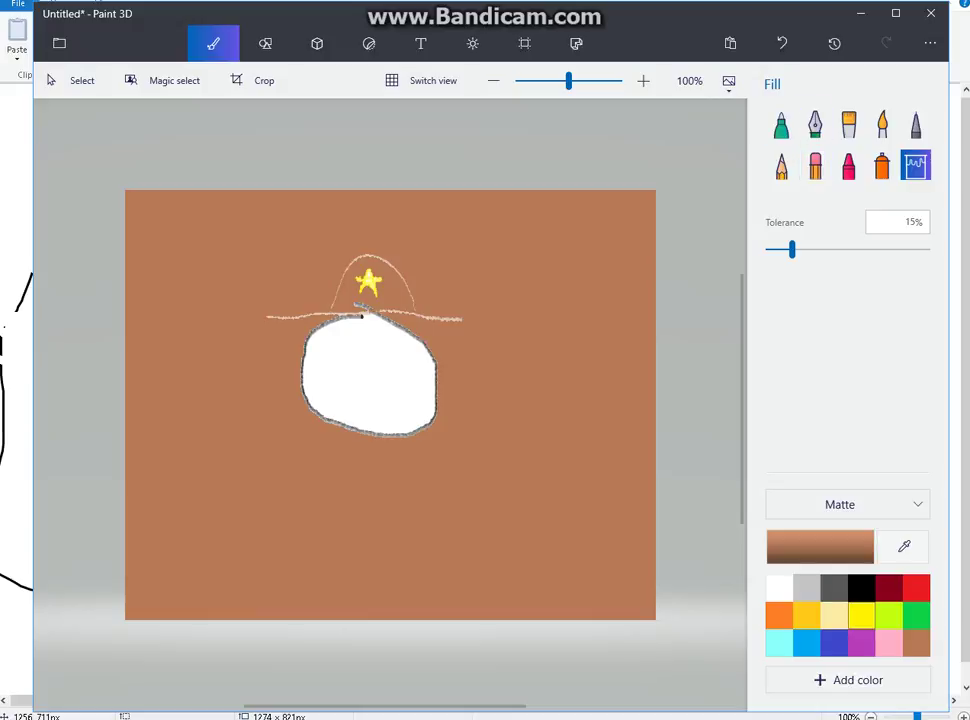
left_click(779, 588)
left_click(530, 420)
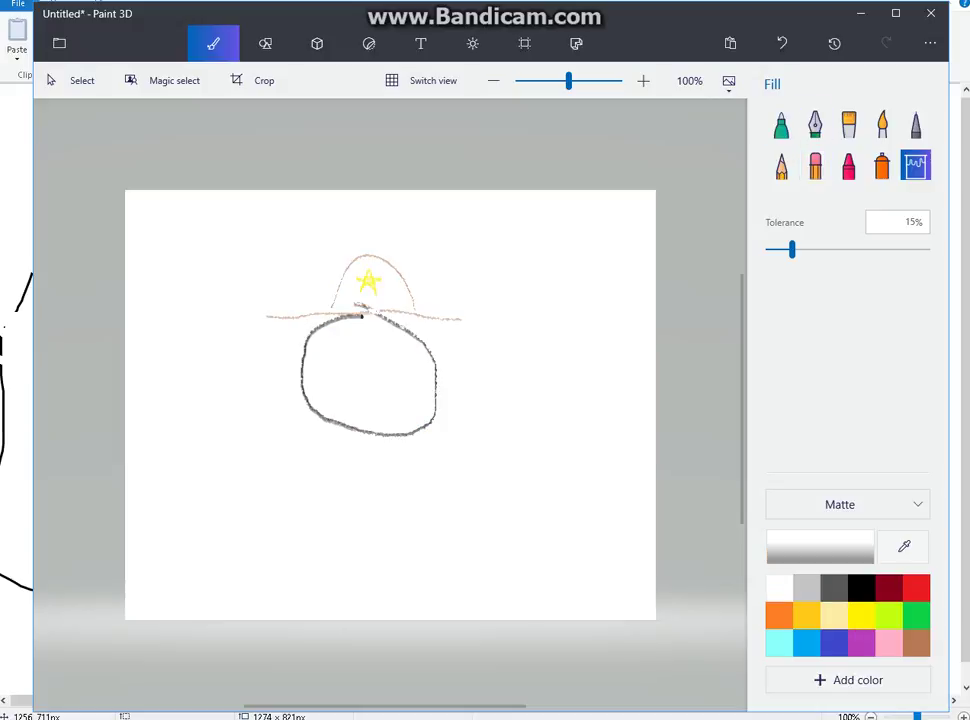
Draw two oval eyes in the upper part of the face with the black pencil and fill them with black.
left_click(860, 587)
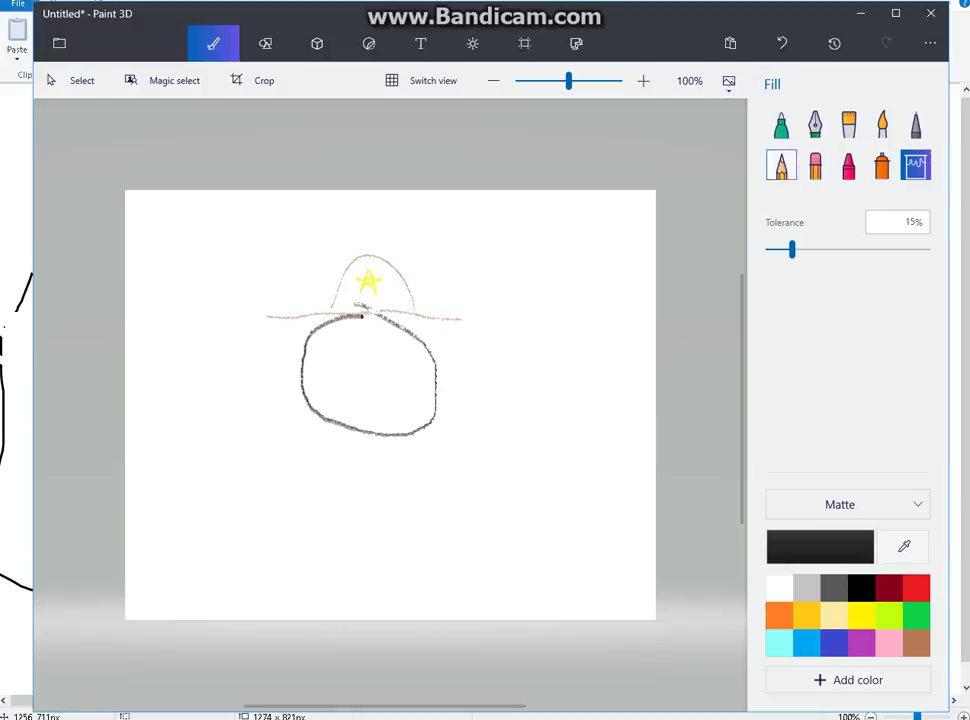
left_click(781, 166)
mouse_move(337, 349)
left_mouse_down()
mouse_move(350, 333)
mouse_move(357, 350)
mouse_move(337, 351)
mouse_move(403, 345)
mouse_move(408, 358)
mouse_move(386, 366)
mouse_move(374, 347)
left_mouse_up()
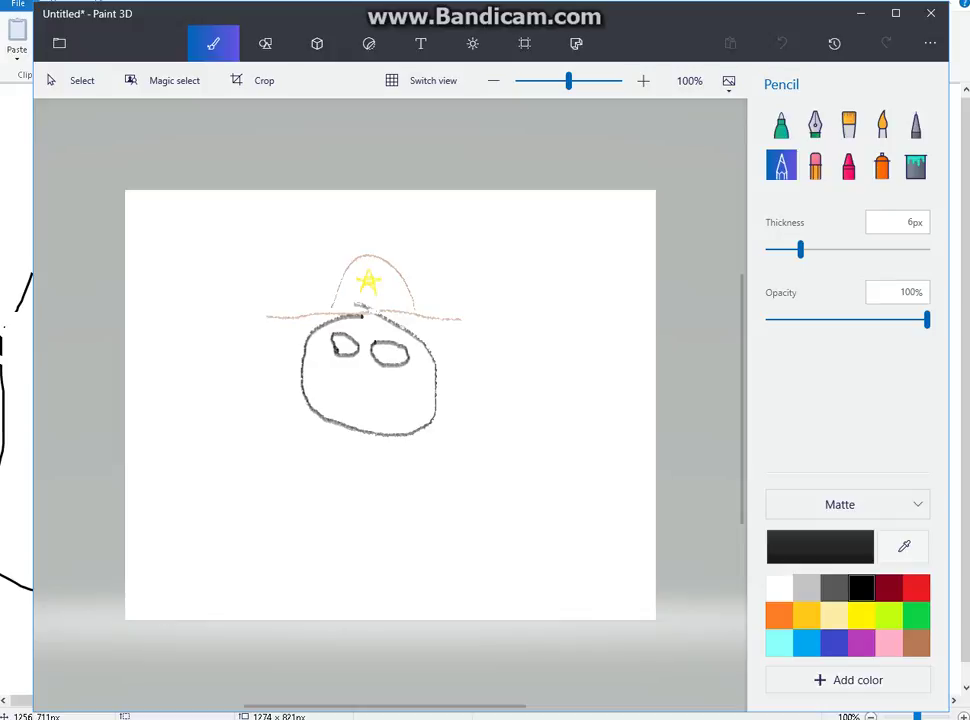
left_click(915, 166)
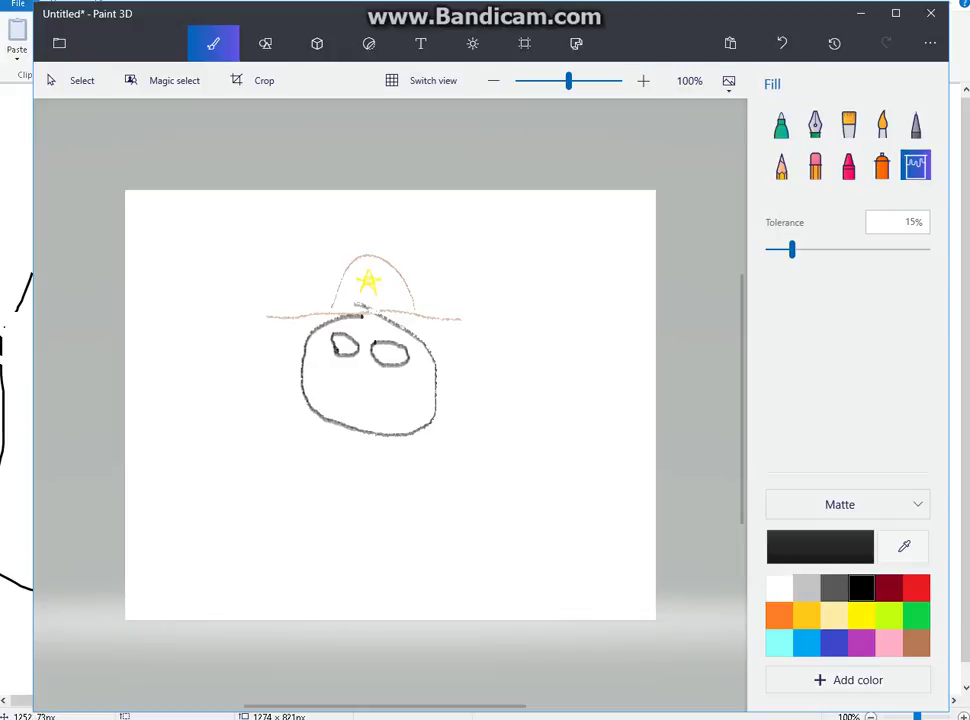
left_click(345, 345)
left_click(390, 354)
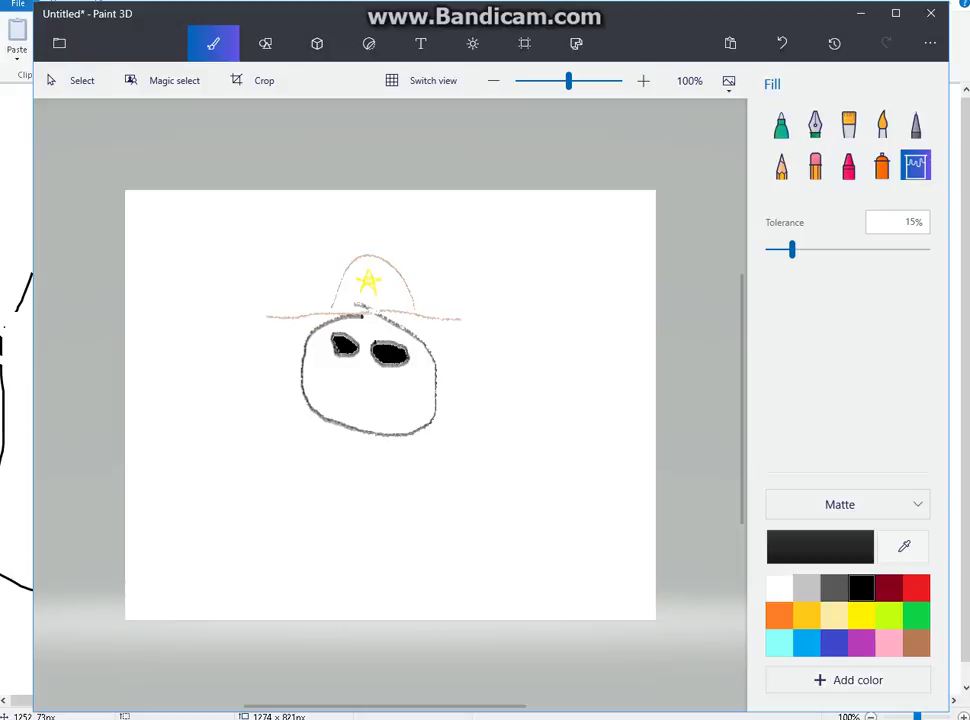
Draw a downturned red mouth in the lower part of the face with the pencil.
left_click(781, 166)
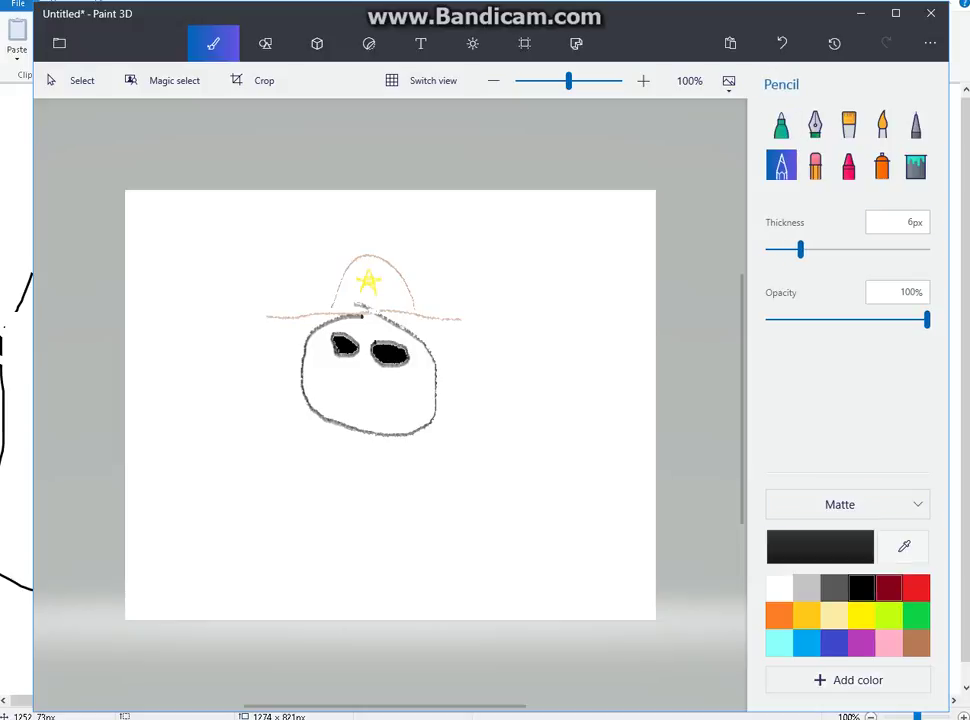
left_click(917, 588)
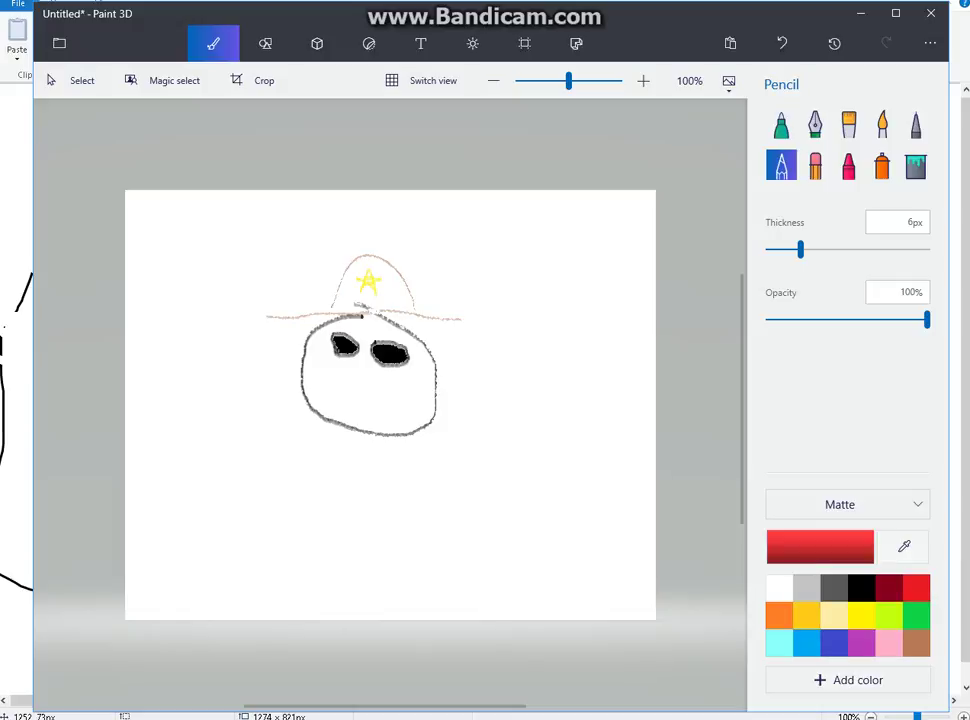
left_click(351, 399)
left_click_drag(351, 399, 367, 397)
Sketch brown beard stubble around the mouth and chin and a brown arc above the eyes with the pencil.
left_click(916, 643)
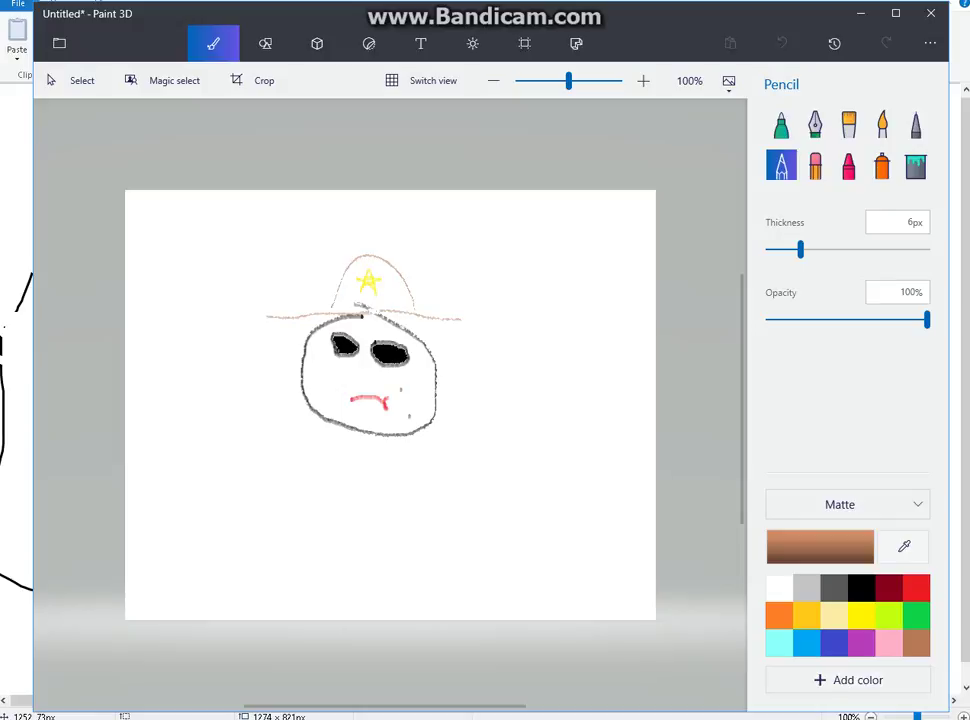
left_click_drag(394, 383, 397, 385)
left_click_drag(404, 405, 419, 404)
left_click_drag(411, 419, 414, 424)
mouse_move(414, 388)
left_mouse_down()
mouse_move(400, 417)
mouse_move(422, 422)
mouse_move(399, 413)
mouse_move(418, 413)
left_mouse_up()
left_click_drag(424, 382, 405, 418)
left_click_drag(314, 377, 392, 391)
left_click(332, 379)
left_click(371, 381)
left_click_drag(377, 388, 353, 388)
left_click_drag(336, 380, 328, 386)
left_click_drag(324, 399, 402, 424)
left_click_drag(418, 430, 440, 439)
mouse_move(357, 395)
left_mouse_down()
mouse_move(376, 399)
mouse_move(360, 409)
left_mouse_up()
mouse_move(355, 407)
left_mouse_down()
mouse_move(403, 424)
mouse_move(358, 406)
left_mouse_up()
left_click_drag(335, 404, 357, 391)
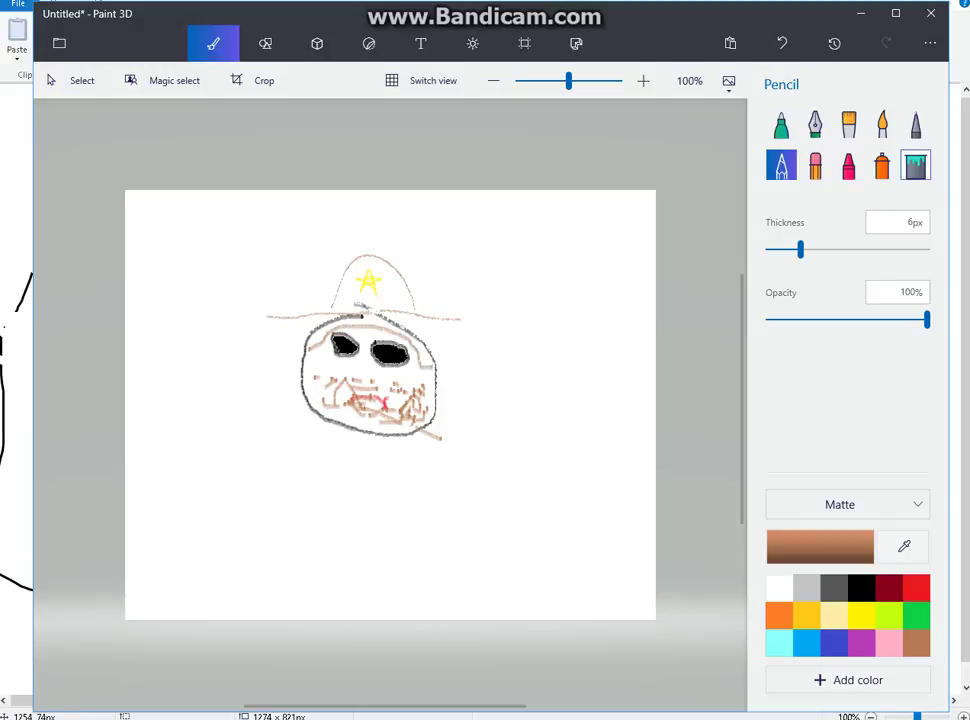
Try to fill the hat's crown with brown.
left_click(916, 166)
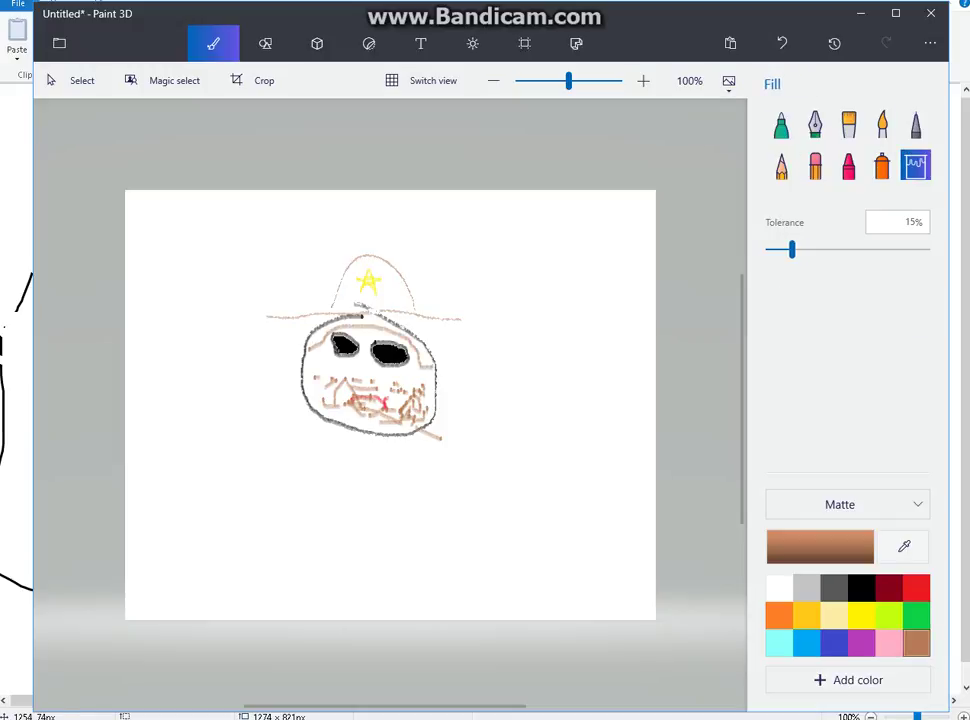
left_click(388, 293)
left_click(388, 293)
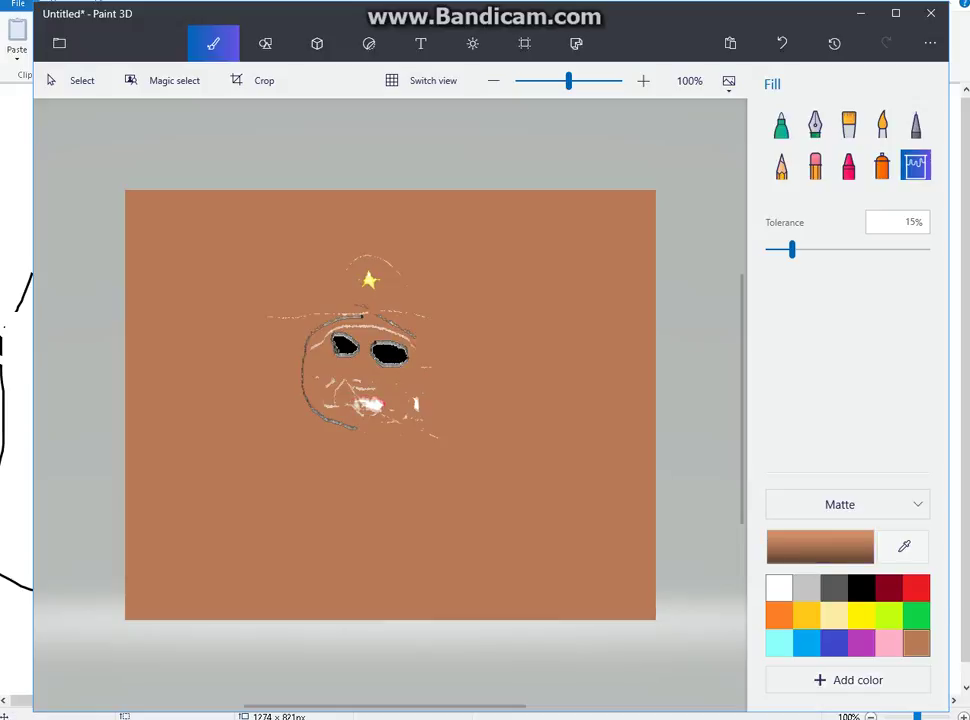
Fill the brown background and the larger black eye with white.
left_click(779, 588)
left_click(480, 430)
left_click(480, 430)
left_click(480, 430)
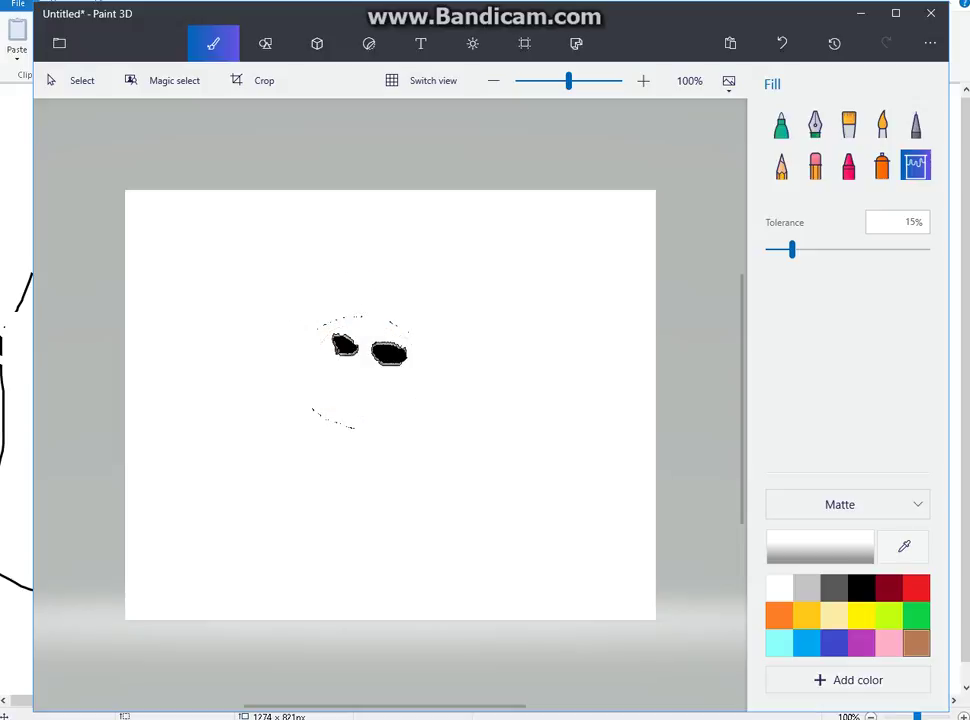
left_click(389, 353)
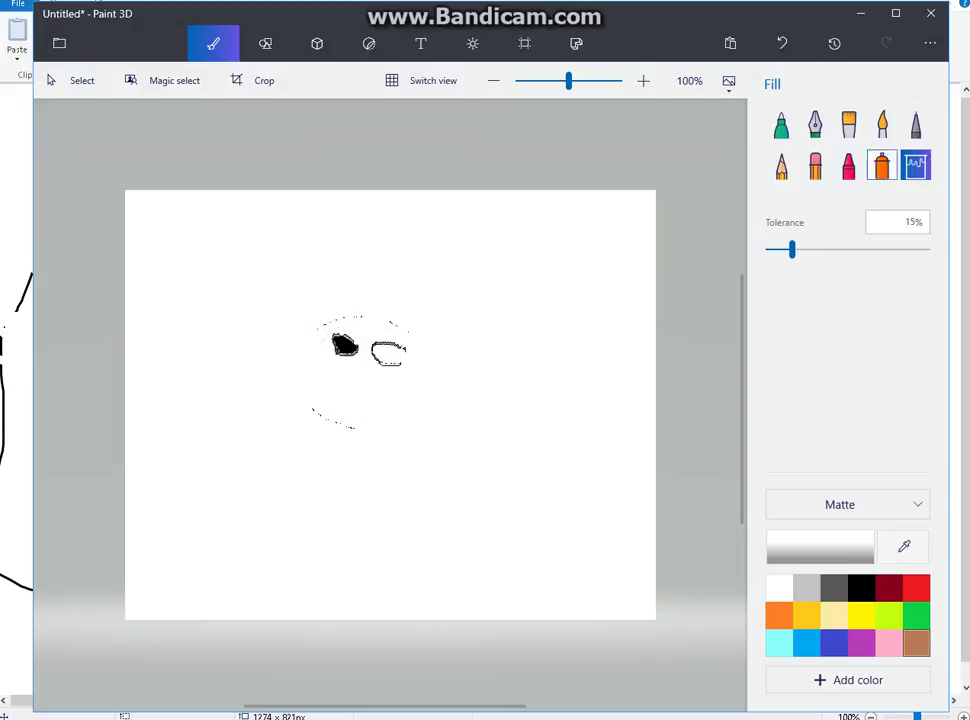
Erase the remaining marks of the face with the 200 px eraser to clear the canvas.
left_click(848, 166)
left_click(815, 166)
left_click(418, 474)
left_click(232, 310)
left_click_drag(250, 340, 400, 370)
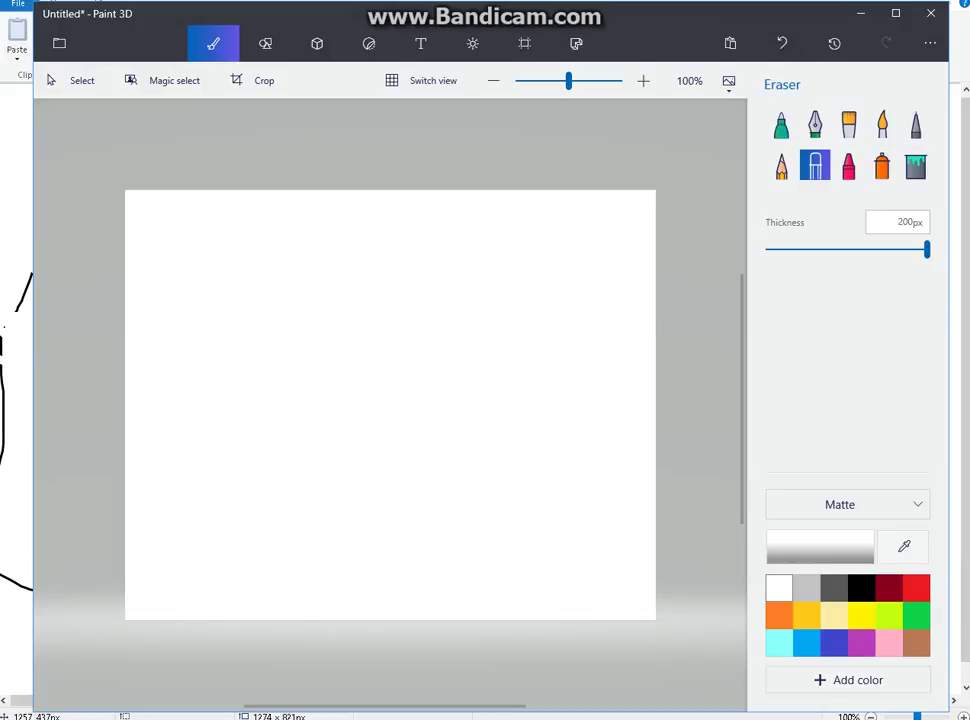
Draw a green stick figure with one raised arm in the middle of the canvas with the 6 px pencil.
left_click(781, 166)
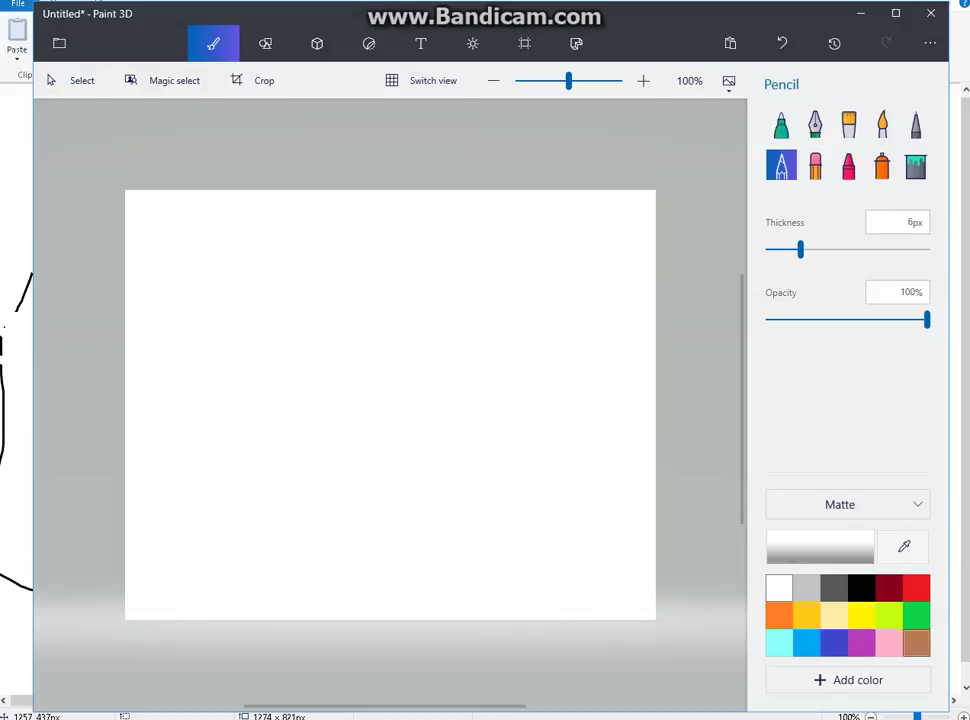
left_click(916, 643)
left_click(861, 588)
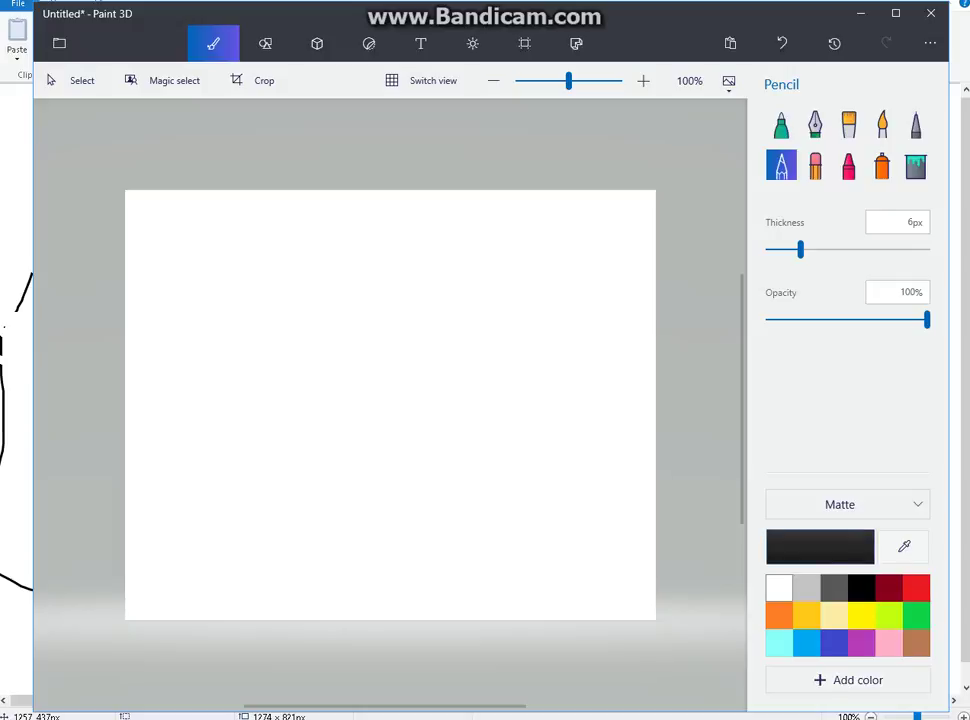
left_click(916, 615)
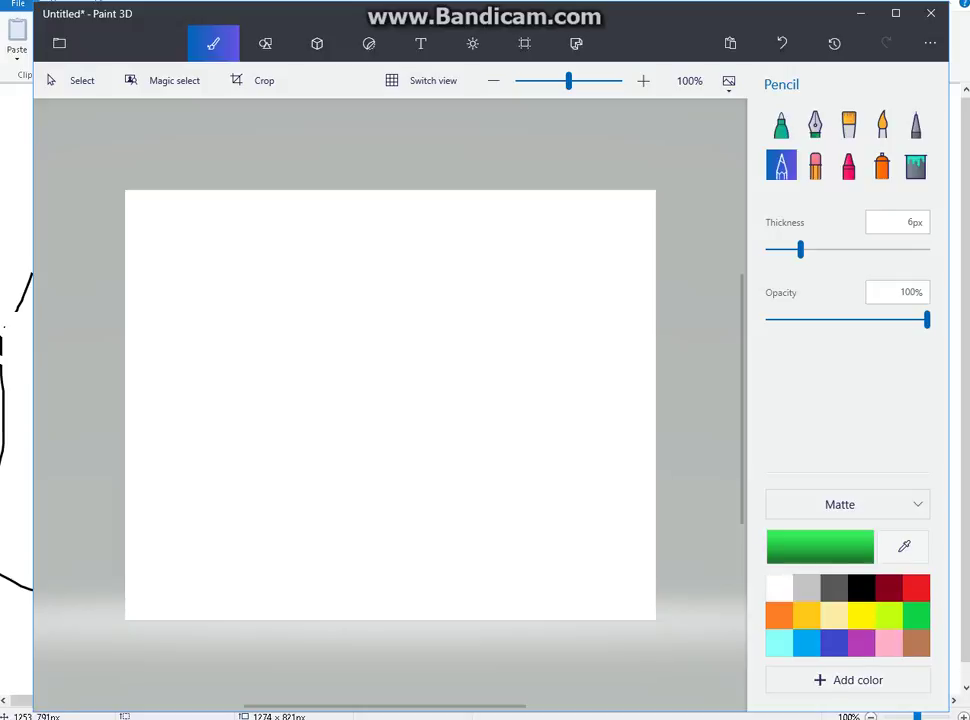
mouse_move(360, 533)
left_mouse_down()
mouse_move(386, 464)
mouse_move(391, 540)
left_mouse_up()
mouse_move(384, 466)
left_mouse_down()
mouse_move(384, 357)
mouse_move(398, 361)
mouse_move(390, 394)
mouse_move(427, 422)
mouse_move(330, 360)
left_mouse_up()
Draw a red stick figure with a round head and raised arms to the right of the green one.
left_click(916, 588)
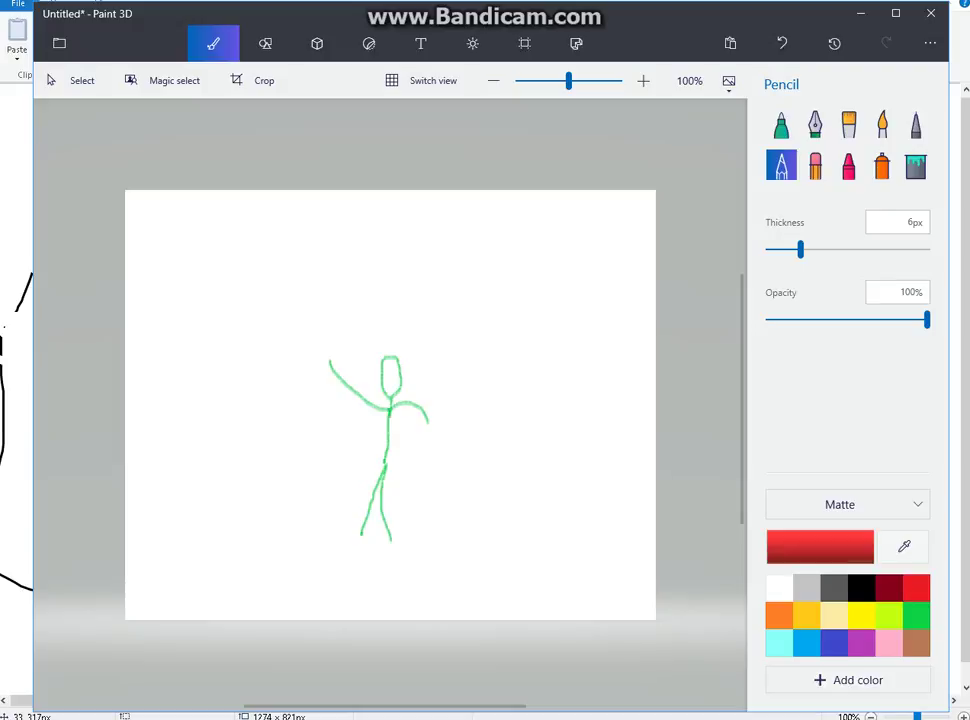
mouse_move(486, 363)
left_mouse_down()
mouse_move(485, 322)
mouse_move(505, 347)
mouse_move(487, 362)
mouse_move(477, 441)
mouse_move(446, 482)
left_mouse_up()
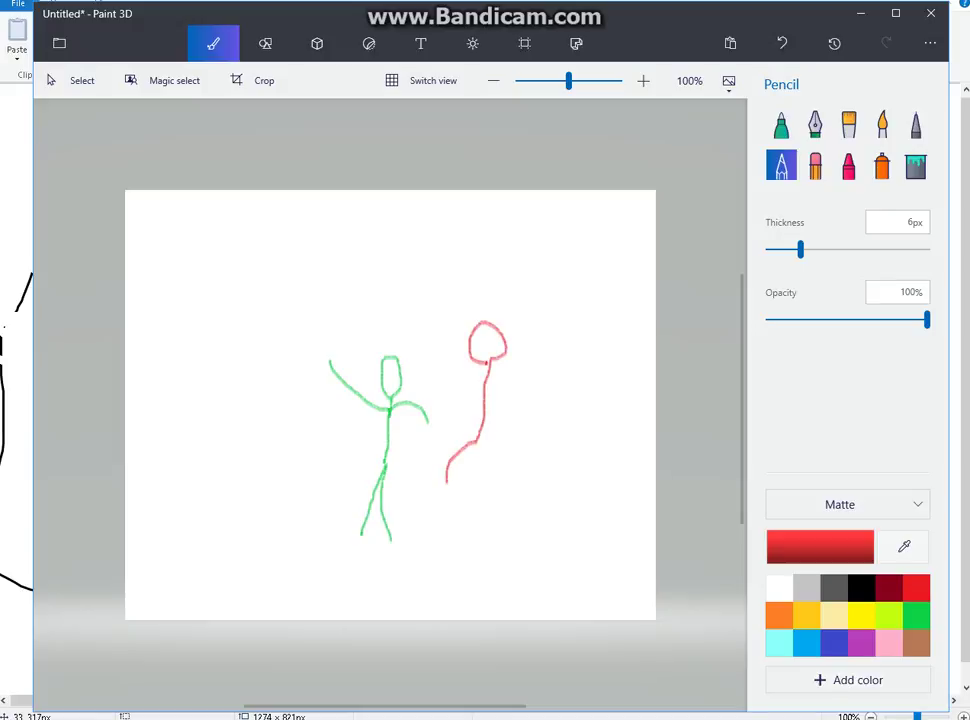
left_click_drag(477, 440, 520, 466)
left_click_drag(478, 388, 527, 342)
mouse_move(485, 388)
left_mouse_down()
mouse_move(461, 388)
mouse_move(454, 376)
left_mouse_up()
Draw a yellow stick figure with spread arms to the left of the green one.
left_click(861, 615)
mouse_move(212, 406)
left_mouse_down()
mouse_move(206, 374)
mouse_move(220, 372)
mouse_move(231, 383)
mouse_move(211, 410)
mouse_move(190, 517)
left_mouse_up()
left_click_drag(203, 463, 230, 535)
mouse_move(208, 434)
left_mouse_down()
mouse_move(240, 401)
mouse_move(166, 432)
left_mouse_up()
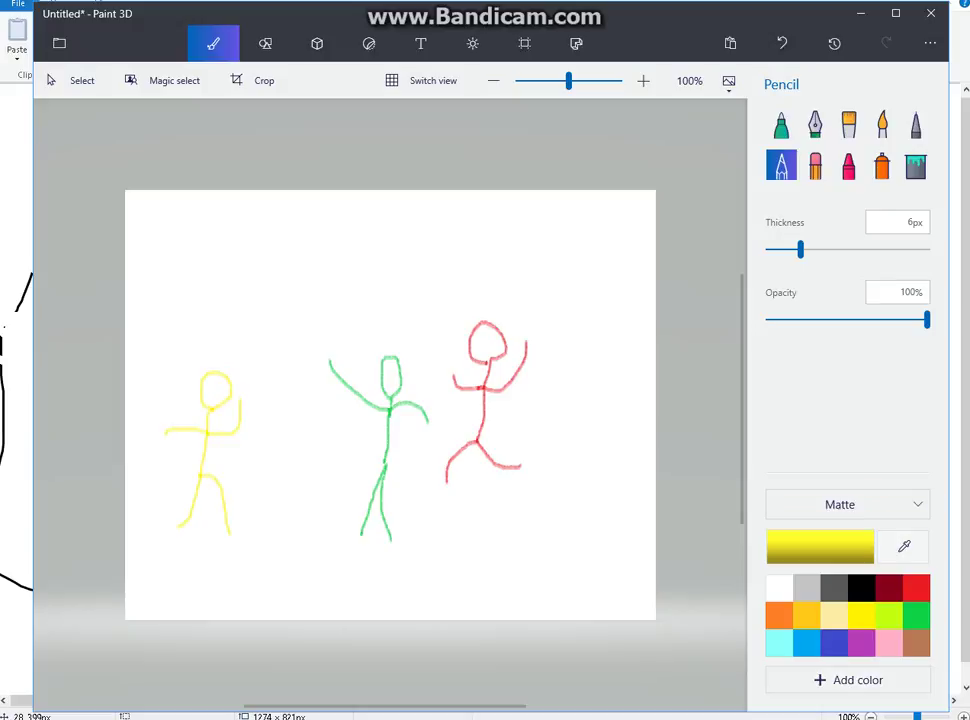
Draw a tall black stick figure at the canvas's right edge, holding an axe shape overhead and a long pointed shape low in the other arm.
left_click(861, 589)
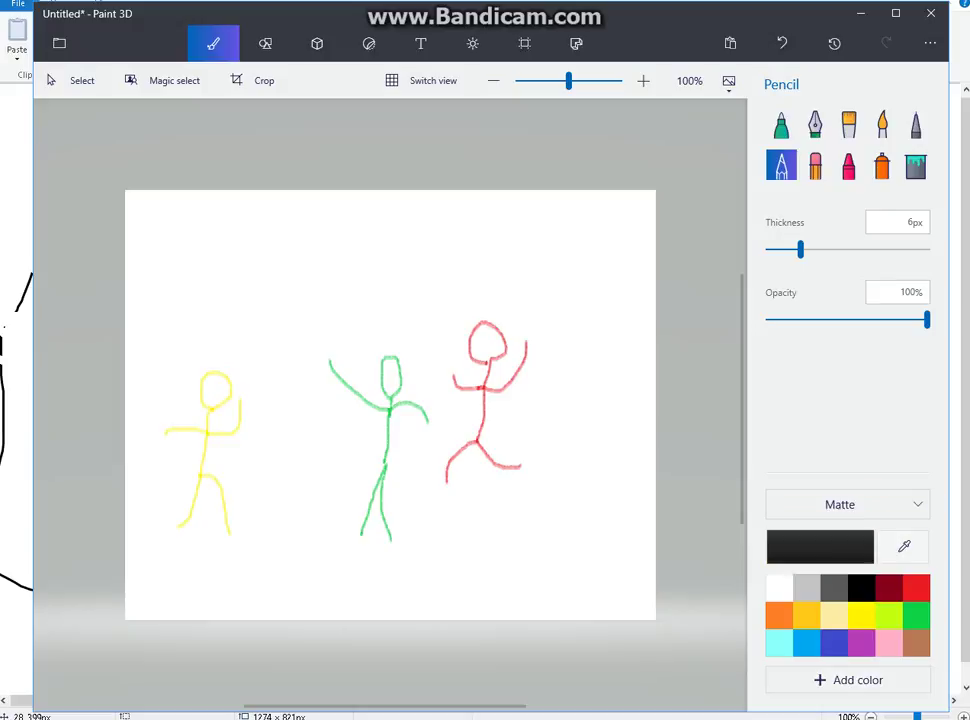
mouse_move(591, 370)
left_mouse_down()
mouse_move(590, 592)
mouse_move(574, 617)
mouse_move(603, 617)
left_mouse_up()
mouse_move(588, 370)
left_mouse_down()
mouse_move(581, 308)
mouse_move(604, 296)
mouse_move(610, 366)
mouse_move(594, 372)
mouse_move(592, 408)
mouse_move(612, 421)
mouse_move(627, 390)
mouse_move(634, 240)
mouse_move(637, 272)
mouse_move(637, 305)
mouse_move(607, 240)
mouse_move(654, 246)
mouse_move(619, 290)
left_mouse_up()
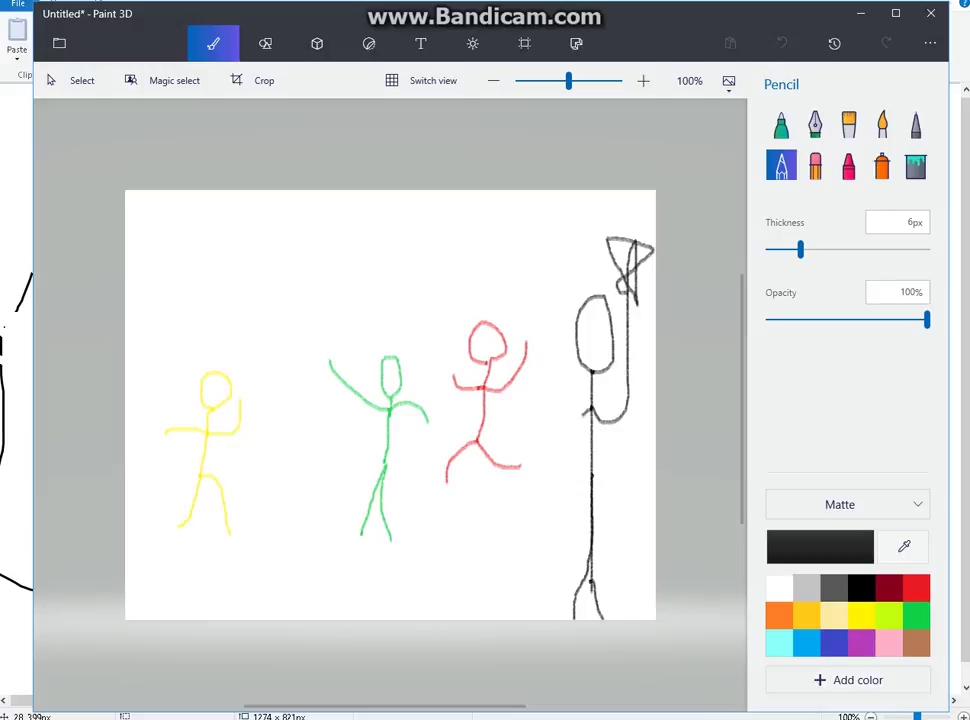
mouse_move(593, 407)
left_mouse_down()
mouse_move(513, 521)
mouse_move(492, 605)
mouse_move(535, 578)
mouse_move(567, 460)
mouse_move(524, 537)
left_mouse_up()
left_click_drag(560, 462, 565, 495)
Erase all the stick figures from the canvas with the 200 px eraser.
left_click(815, 165)
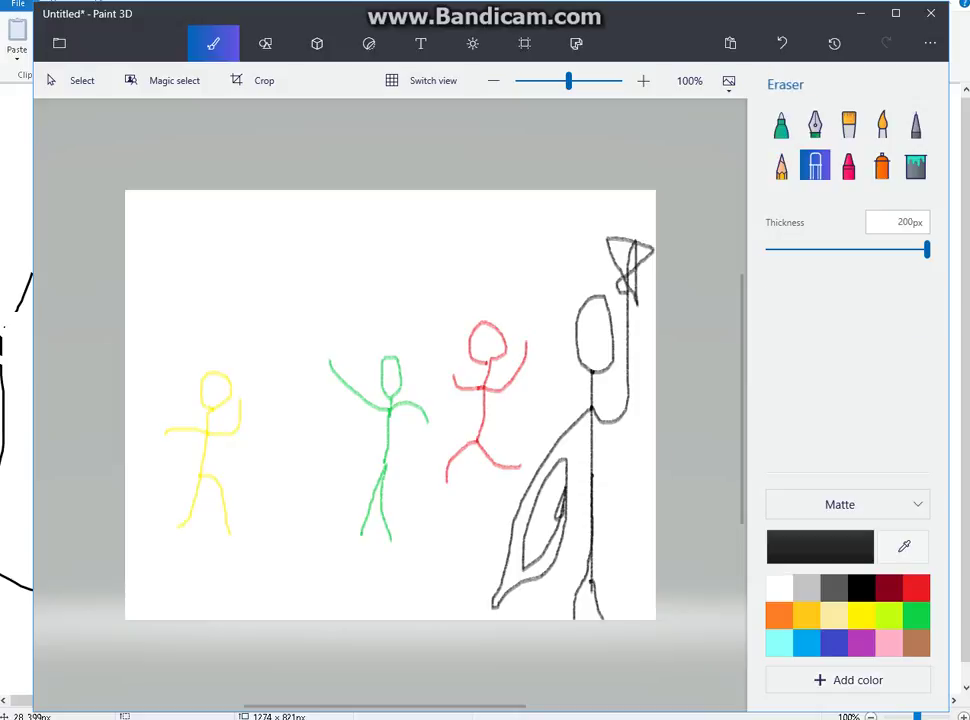
mouse_move(630, 275)
left_mouse_down()
mouse_move(500, 400)
mouse_move(585, 385)
mouse_move(535, 560)
left_mouse_up()
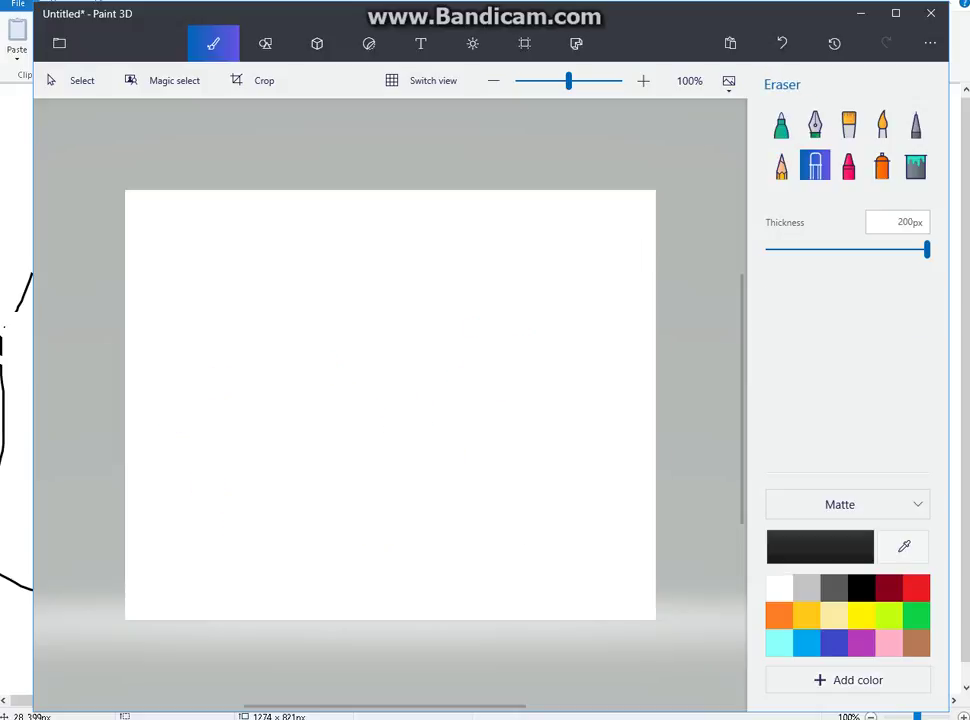
left_click(806, 614)
left_click(834, 588)
left_click(861, 588)
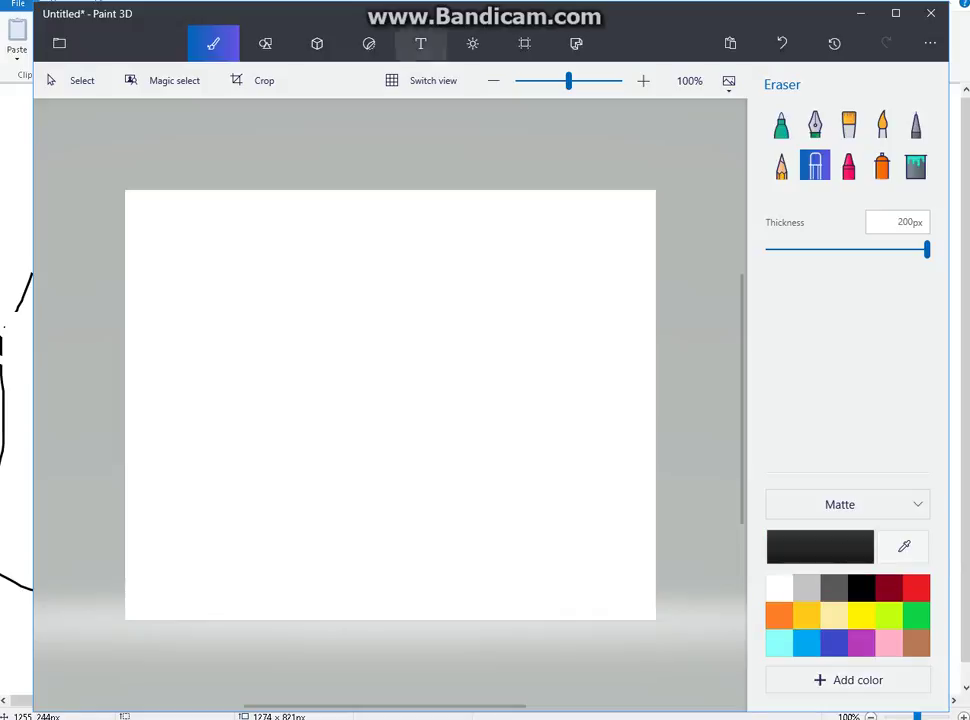
Outline a dragon-like creature with horns, a jagged wing and a curved tail in green pencil, and colour its eye red.
left_click(917, 616)
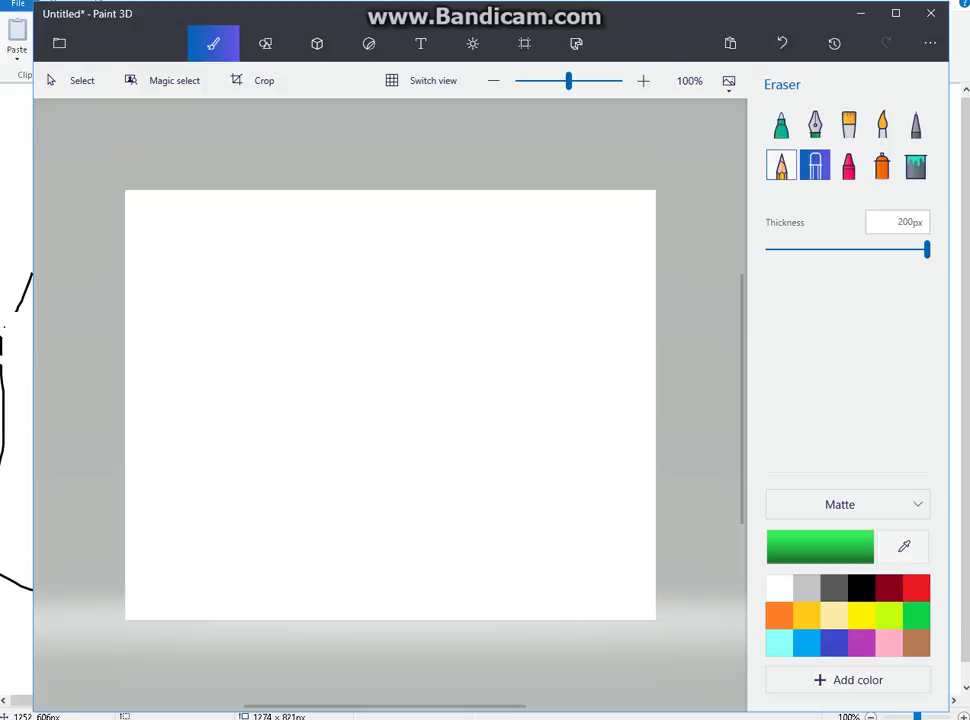
left_click(781, 166)
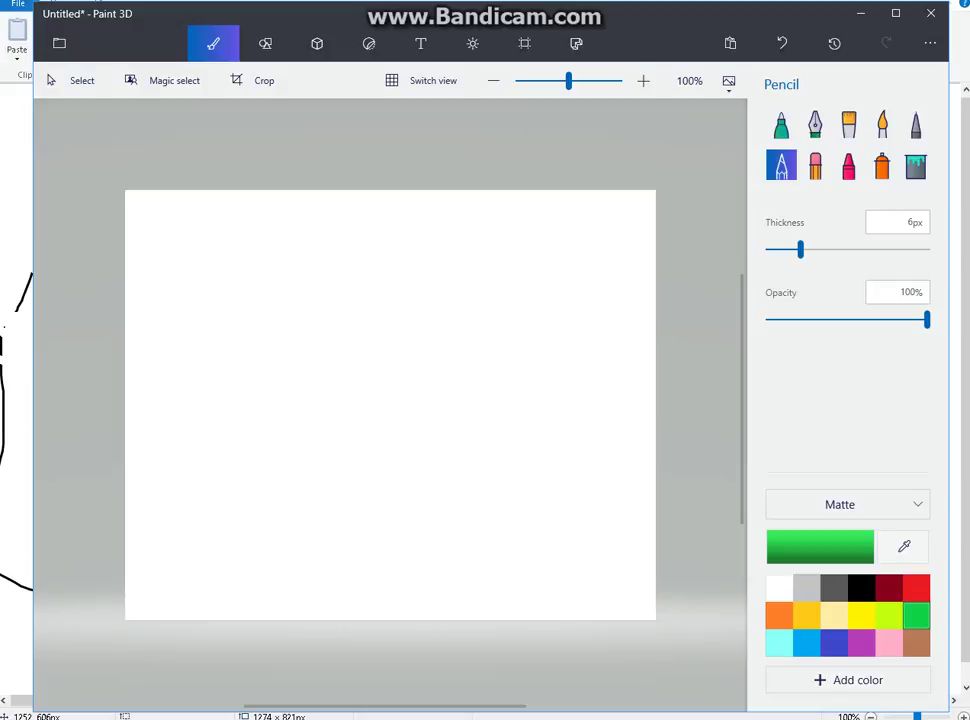
mouse_move(372, 350)
left_mouse_down()
mouse_move(358, 388)
mouse_move(365, 363)
mouse_move(397, 366)
mouse_move(394, 388)
mouse_move(365, 400)
mouse_move(361, 415)
mouse_move(415, 396)
mouse_move(440, 440)
left_mouse_up()
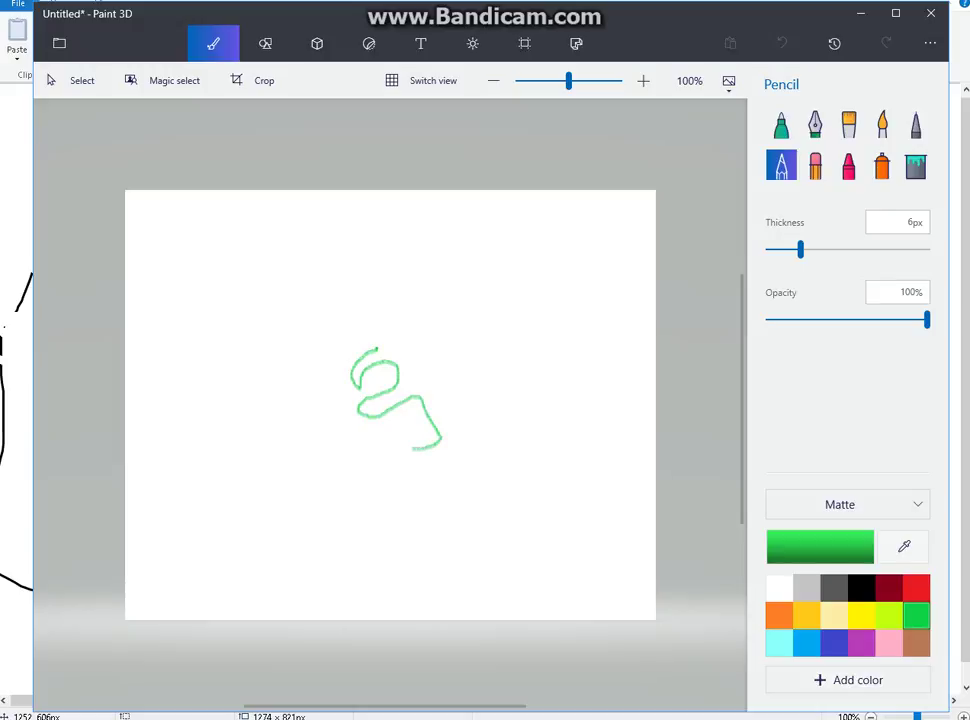
mouse_move(409, 455)
left_mouse_down()
mouse_move(463, 441)
mouse_move(540, 461)
mouse_move(563, 486)
left_mouse_up()
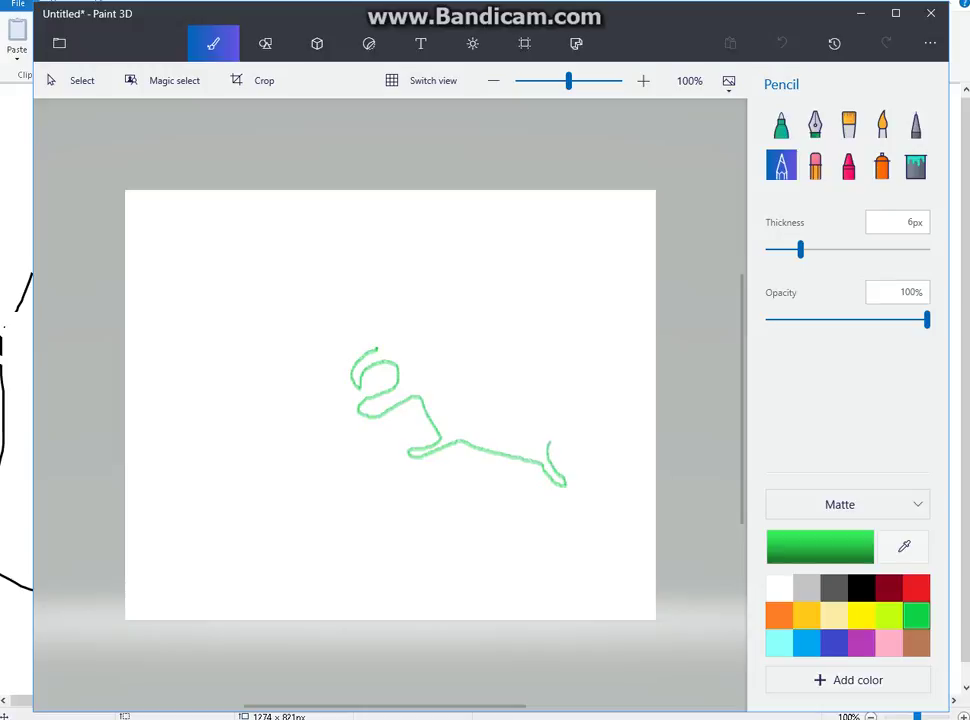
mouse_move(557, 432)
left_mouse_down()
mouse_move(590, 415)
mouse_move(614, 433)
mouse_move(621, 490)
mouse_move(634, 451)
mouse_move(622, 403)
mouse_move(542, 406)
mouse_move(529, 378)
mouse_move(536, 355)
mouse_move(550, 354)
mouse_move(574, 377)
mouse_move(586, 373)
mouse_move(599, 353)
mouse_move(589, 325)
mouse_move(569, 332)
mouse_move(538, 306)
mouse_move(488, 317)
mouse_move(455, 296)
mouse_move(428, 314)
mouse_move(424, 336)
mouse_move(452, 343)
mouse_move(456, 390)
mouse_move(436, 361)
mouse_move(370, 347)
mouse_move(382, 314)
mouse_move(391, 346)
left_mouse_up()
left_click(917, 588)
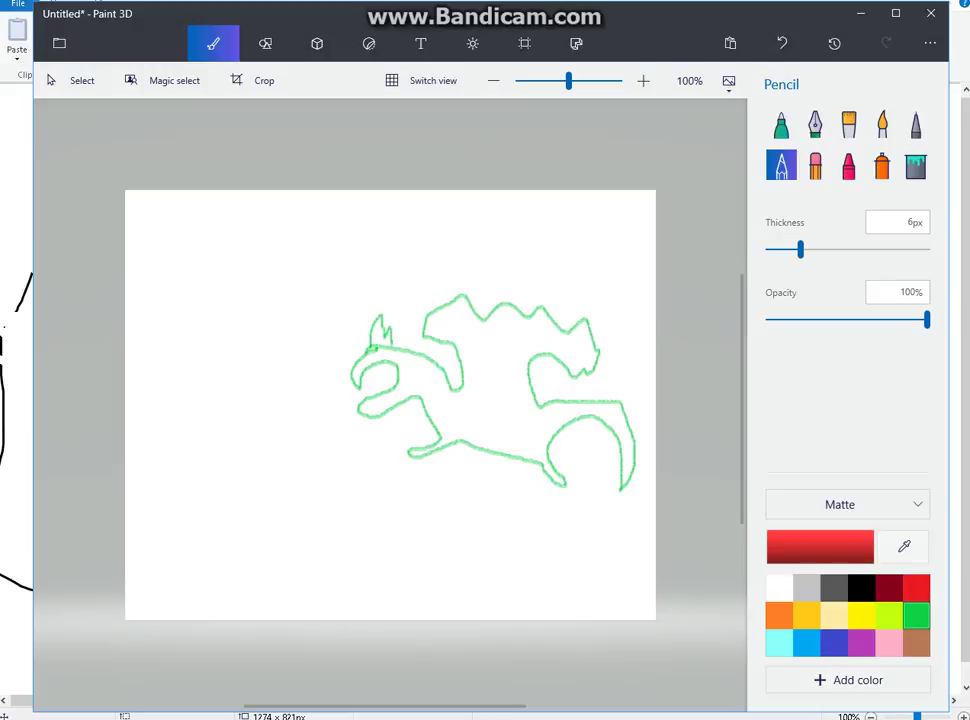
left_click_drag(372, 348, 383, 355)
Scribble black pencil lines across the creature and erase the whole drawing.
left_click(861, 588)
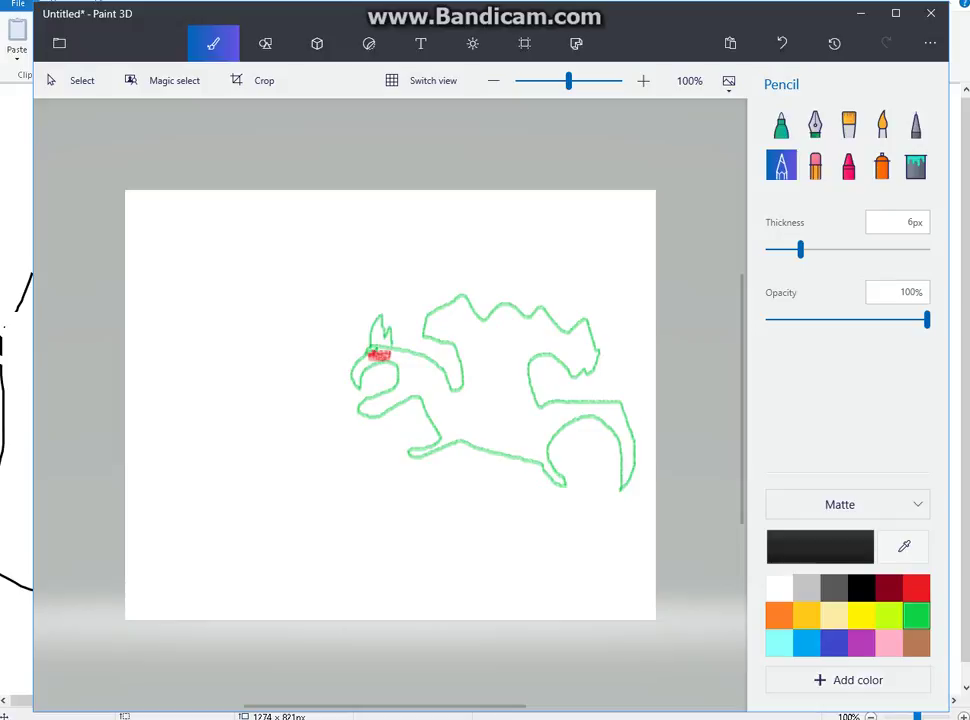
mouse_move(365, 373)
left_mouse_down()
mouse_move(385, 373)
mouse_move(362, 396)
mouse_move(402, 380)
left_mouse_up()
mouse_move(255, 375)
left_mouse_down()
mouse_move(507, 382)
mouse_move(403, 377)
mouse_move(420, 474)
mouse_move(657, 491)
left_mouse_up()
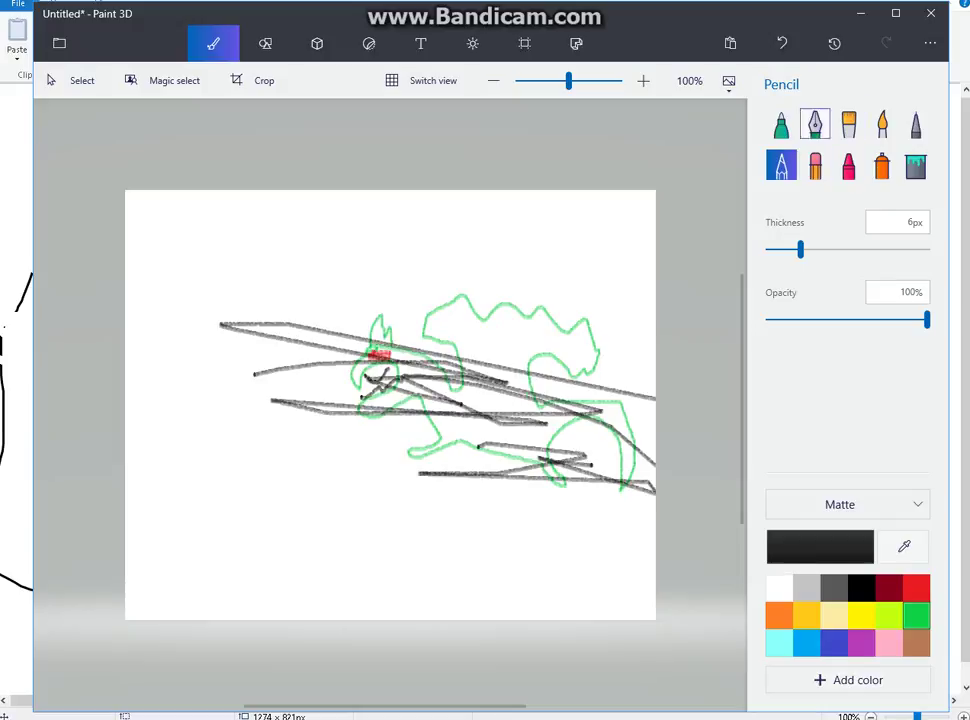
left_click(815, 166)
mouse_move(600, 355)
left_mouse_down()
mouse_move(410, 440)
mouse_move(460, 325)
mouse_move(600, 460)
mouse_move(450, 352)
left_mouse_up()
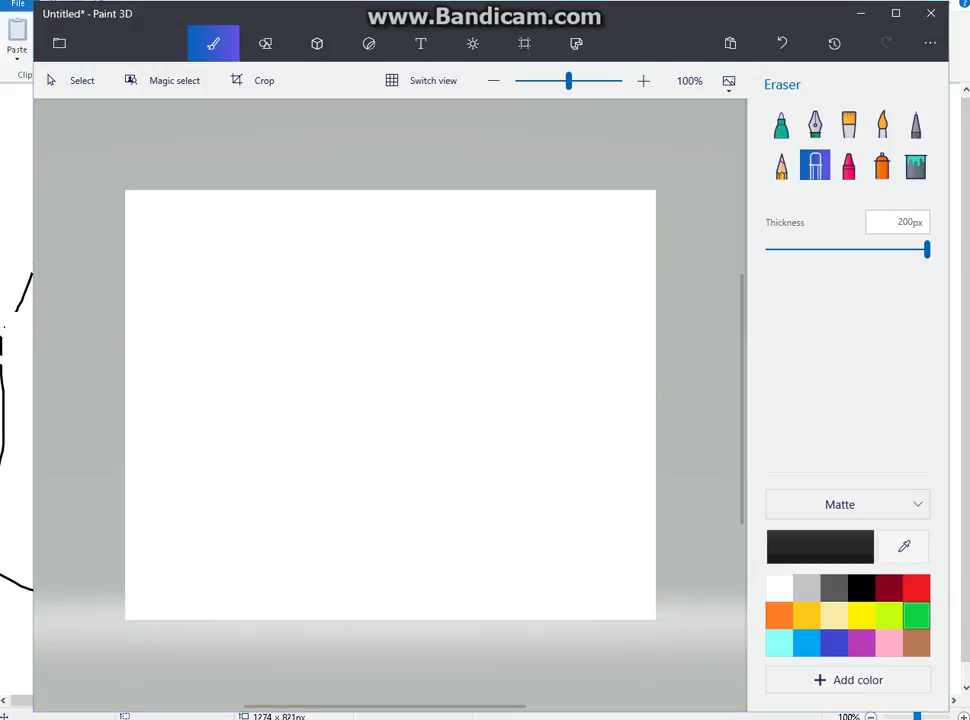
left_click(781, 166)
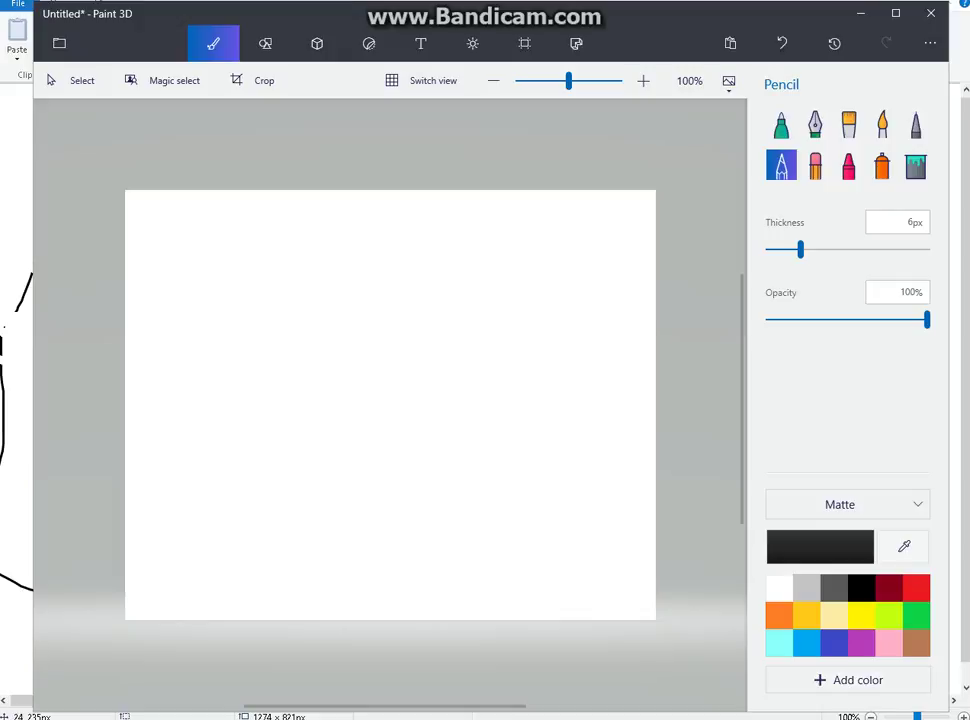
left_click(861, 615)
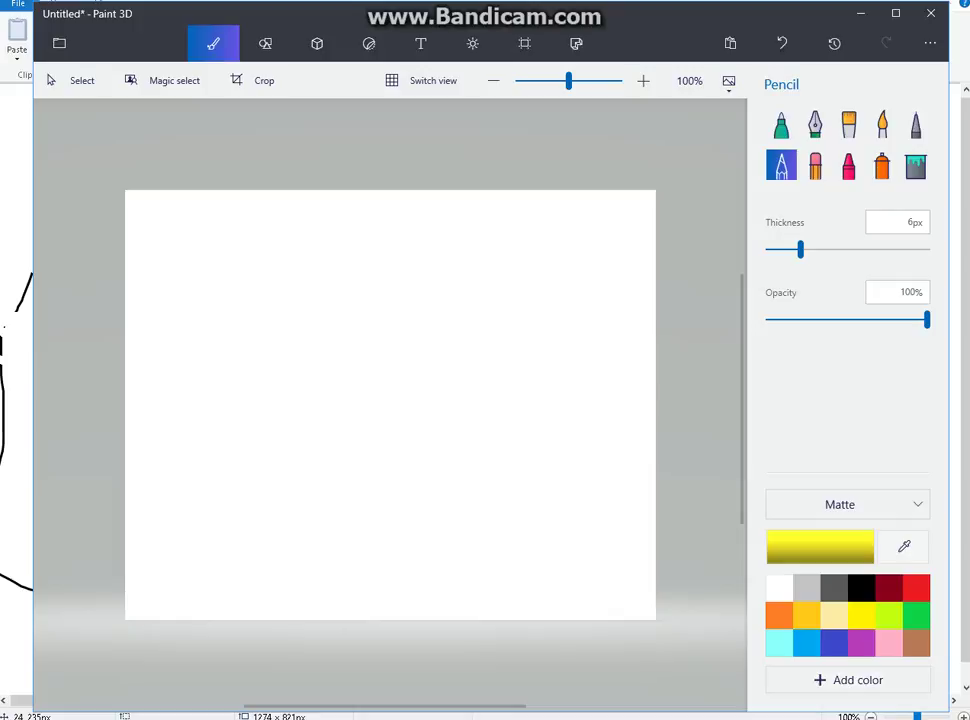
left_click(382, 290)
mouse_move(371, 295)
left_mouse_down()
mouse_move(325, 340)
mouse_move(318, 416)
left_mouse_up()
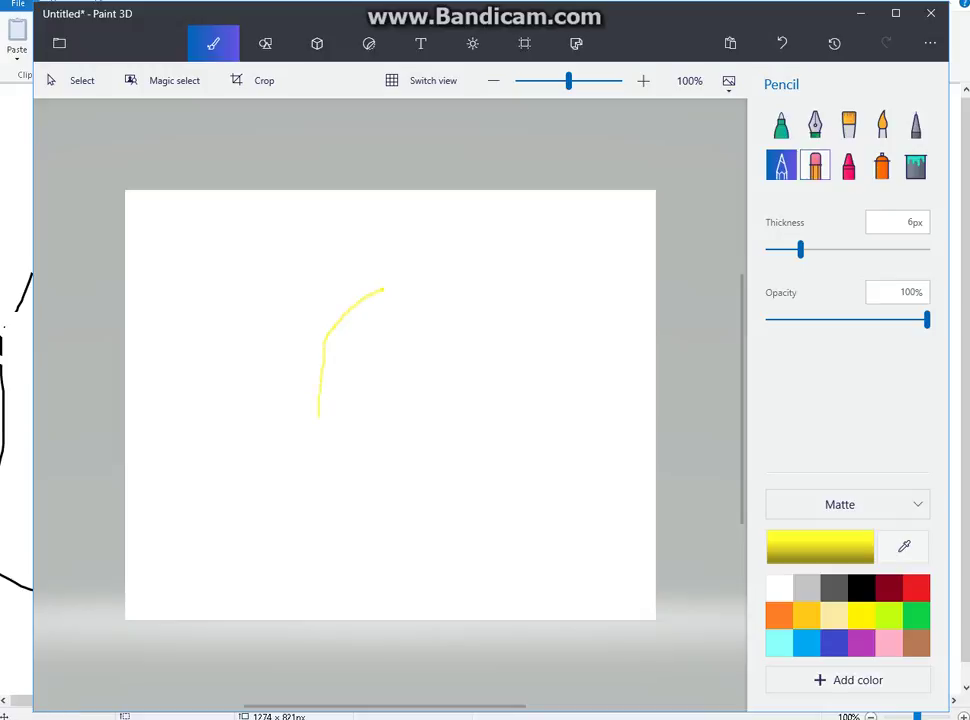
left_click(815, 165)
left_click_drag(372, 310, 336, 376)
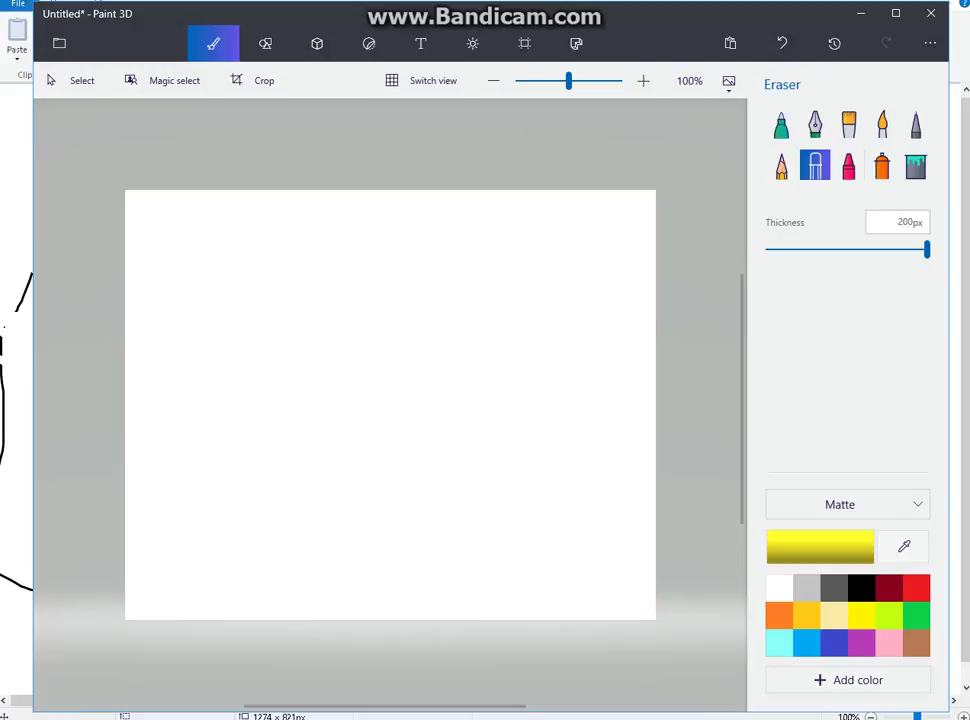
Outline a giraffe facing right in yellow pencil, with one horn, a long neck, four legs and a tail.
left_click(781, 166)
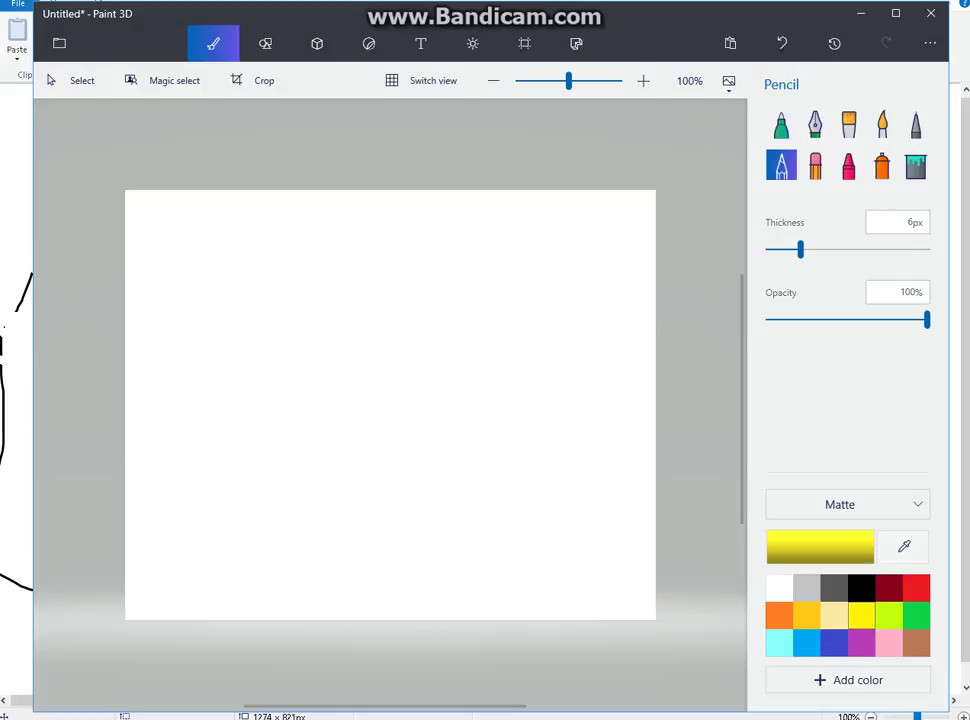
mouse_move(433, 343)
left_mouse_down()
mouse_move(445, 375)
mouse_move(484, 381)
mouse_move(490, 332)
mouse_move(464, 324)
mouse_move(449, 304)
mouse_move(450, 318)
mouse_move(396, 334)
mouse_move(375, 389)
mouse_move(381, 443)
left_mouse_up()
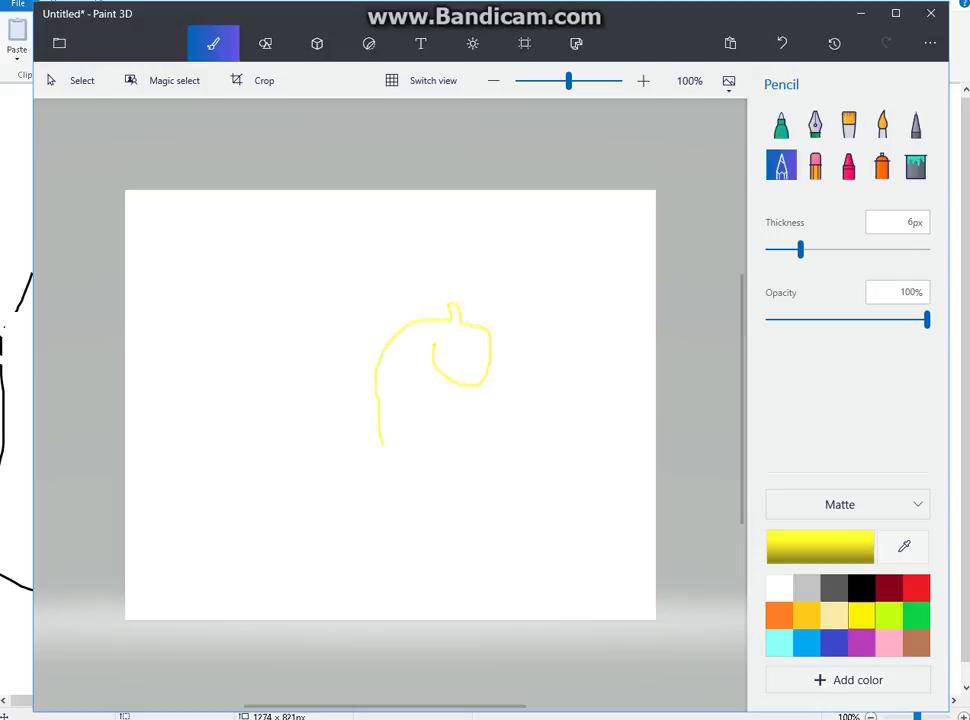
mouse_move(434, 343)
left_mouse_down()
mouse_move(415, 409)
mouse_move(435, 505)
mouse_move(420, 497)
mouse_move(405, 455)
mouse_move(399, 513)
mouse_move(398, 453)
mouse_move(367, 488)
mouse_move(317, 506)
mouse_move(318, 535)
mouse_move(300, 542)
mouse_move(294, 510)
mouse_move(284, 544)
mouse_move(257, 534)
mouse_move(258, 469)
mouse_move(272, 453)
mouse_move(382, 442)
left_mouse_up()
left_click_drag(257, 470, 237, 512)
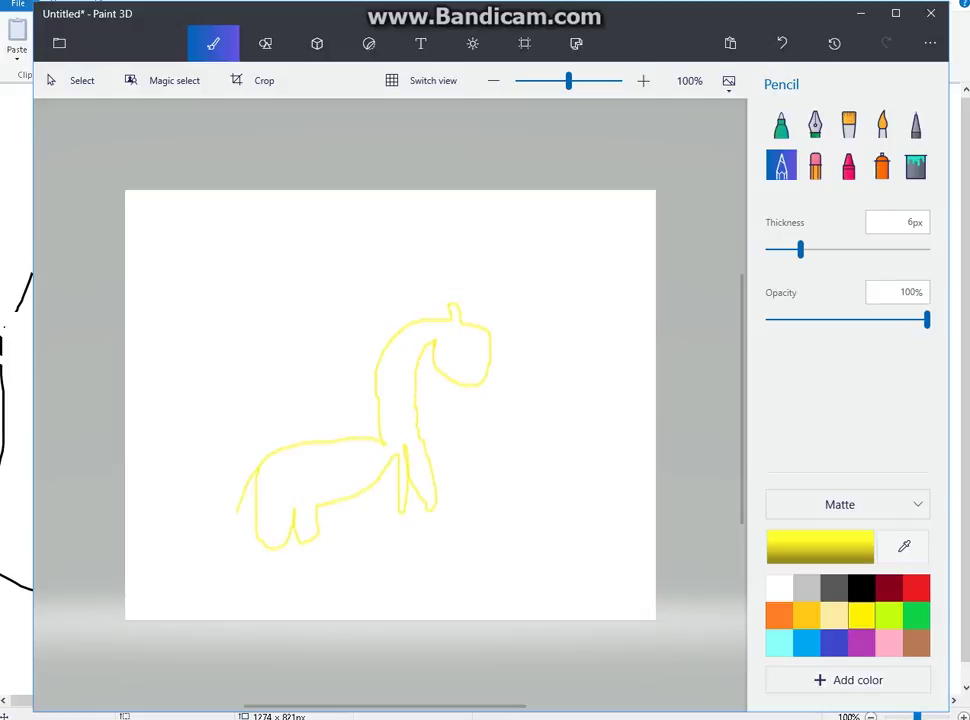
Shade a brown tuft at the end of the giraffe's tail and a brown eye on its head with the pencil.
left_click(916, 643)
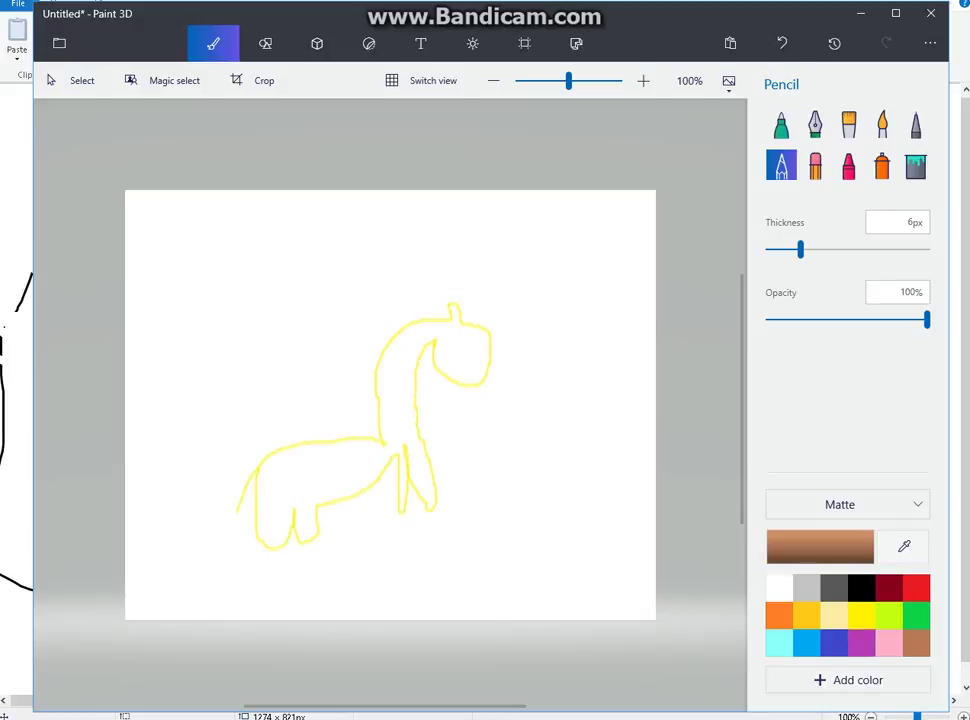
mouse_move(236, 511)
left_mouse_down()
mouse_move(233, 535)
mouse_move(238, 510)
mouse_move(241, 526)
mouse_move(235, 520)
left_mouse_up()
left_click_drag(446, 331, 455, 335)
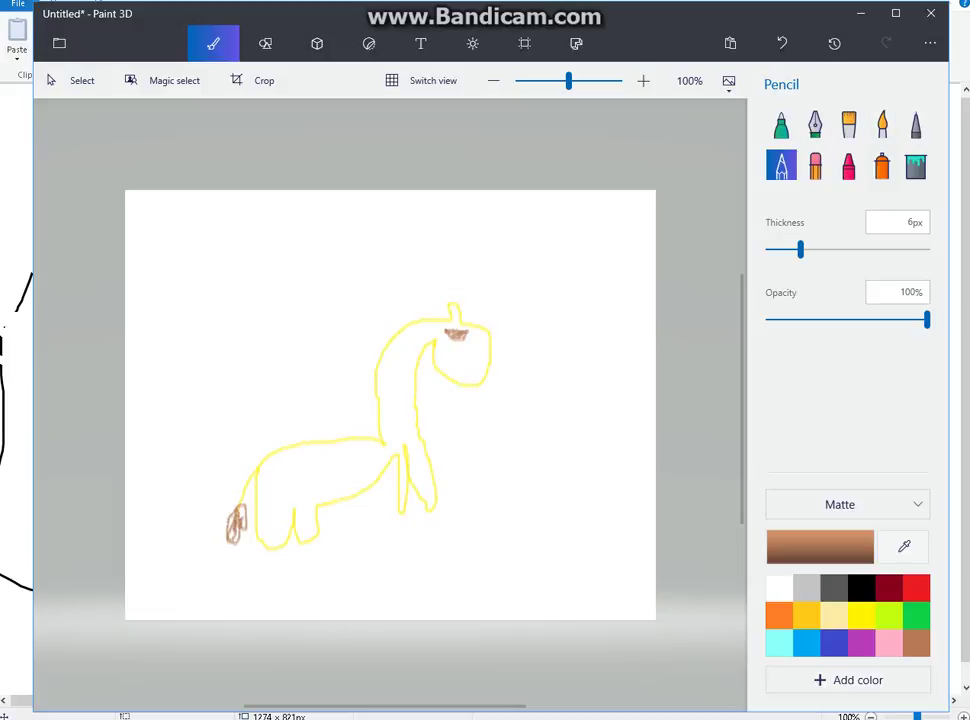
Erase the whole giraffe and switch to the yellow pencil.
left_click(815, 166)
mouse_move(462, 340)
left_mouse_down()
mouse_move(376, 476)
mouse_move(245, 518)
mouse_move(275, 453)
left_mouse_up()
left_click(861, 615)
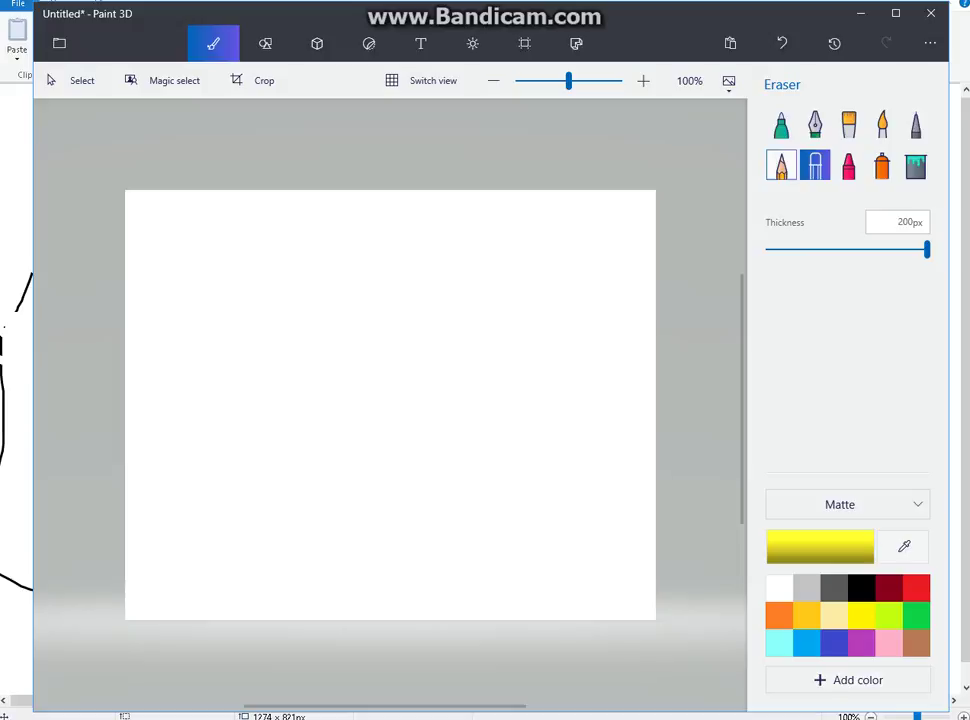
left_click(781, 166)
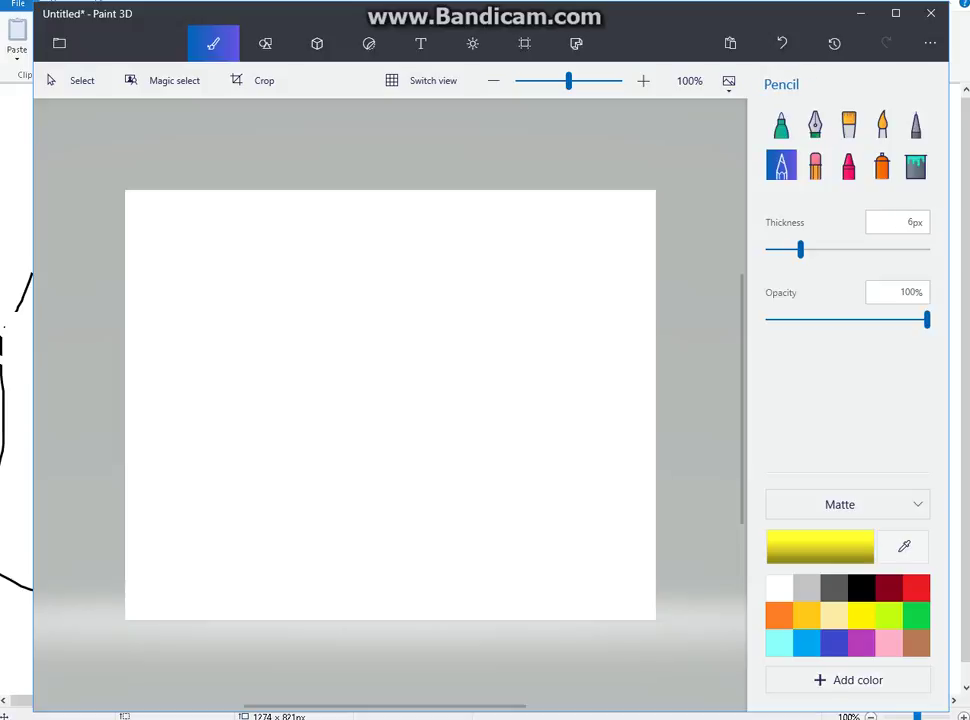
Outline a dinosaur facing right with the yellow marker, with open jaws, an arm and back spikes, and fill it completely yellow.
left_click(781, 124)
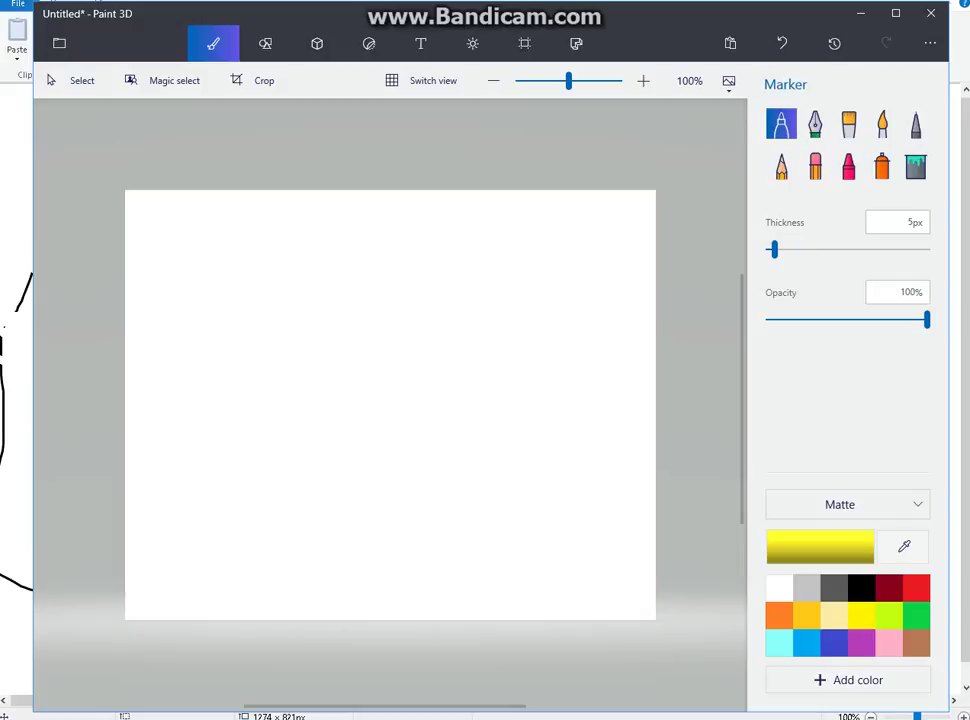
mouse_move(365, 345)
left_mouse_down()
mouse_move(422, 341)
mouse_move(450, 356)
mouse_move(451, 372)
mouse_move(392, 390)
mouse_move(379, 406)
mouse_move(443, 424)
mouse_move(455, 458)
mouse_move(388, 488)
mouse_move(373, 517)
mouse_move(380, 540)
mouse_move(403, 528)
mouse_move(422, 498)
mouse_move(422, 535)
mouse_move(373, 618)
mouse_move(348, 617)
mouse_move(341, 580)
mouse_move(308, 607)
mouse_move(284, 600)
mouse_move(288, 566)
mouse_move(320, 545)
mouse_move(286, 511)
mouse_move(283, 477)
mouse_move(332, 507)
mouse_move(347, 495)
mouse_move(348, 470)
mouse_move(318, 428)
mouse_move(305, 385)
mouse_move(318, 336)
mouse_move(367, 344)
left_mouse_up()
mouse_move(322, 541)
left_mouse_down()
mouse_move(270, 548)
mouse_move(320, 546)
left_mouse_up()
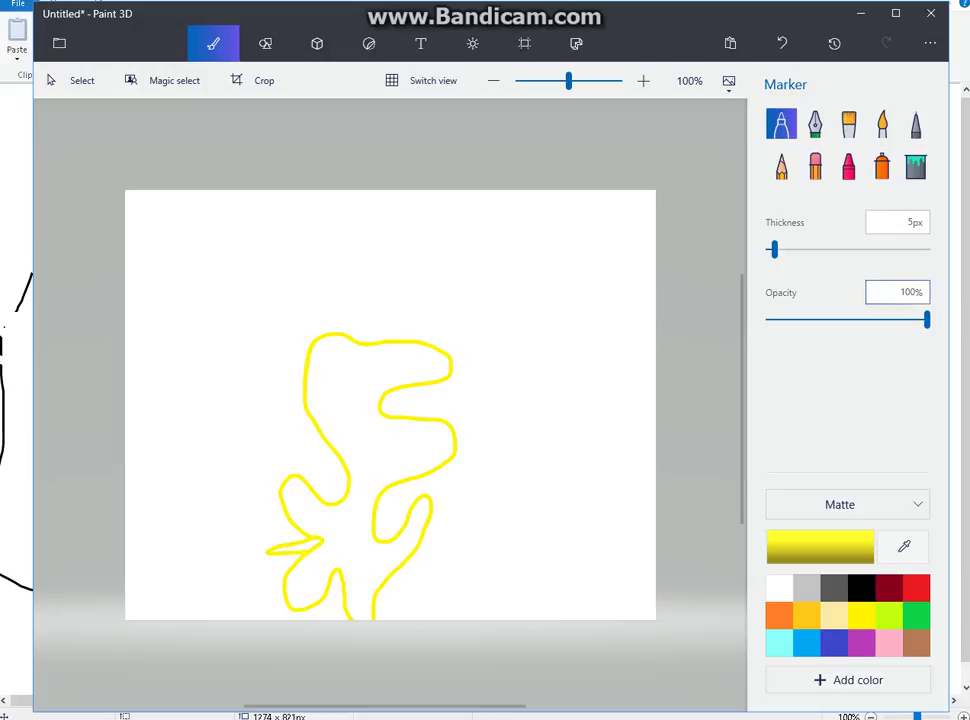
left_click(915, 166)
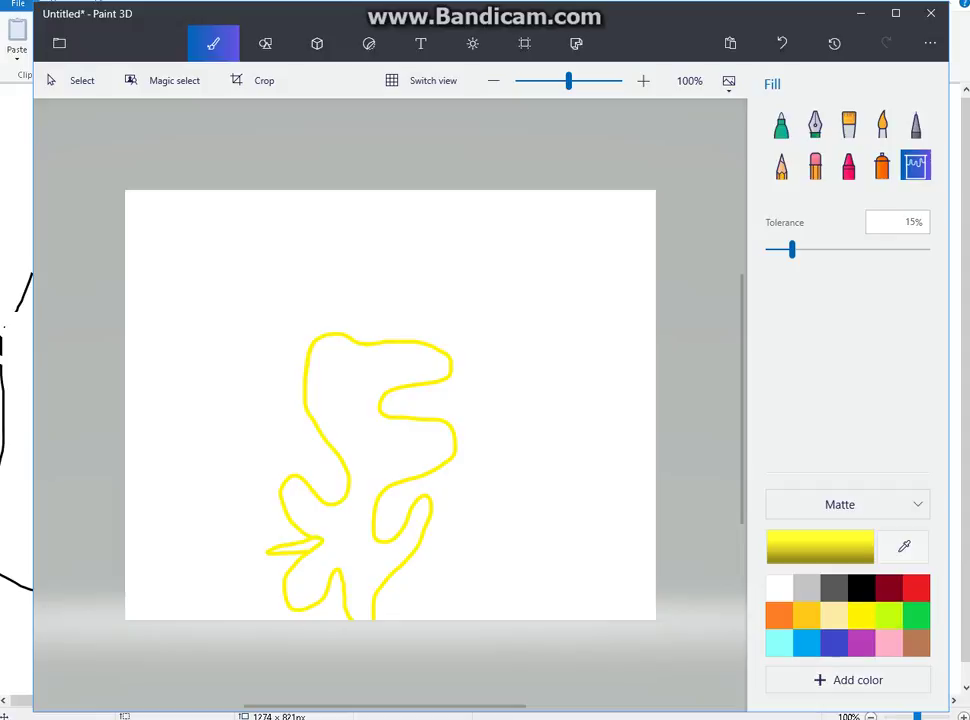
left_click(360, 432)
left_click(296, 547)
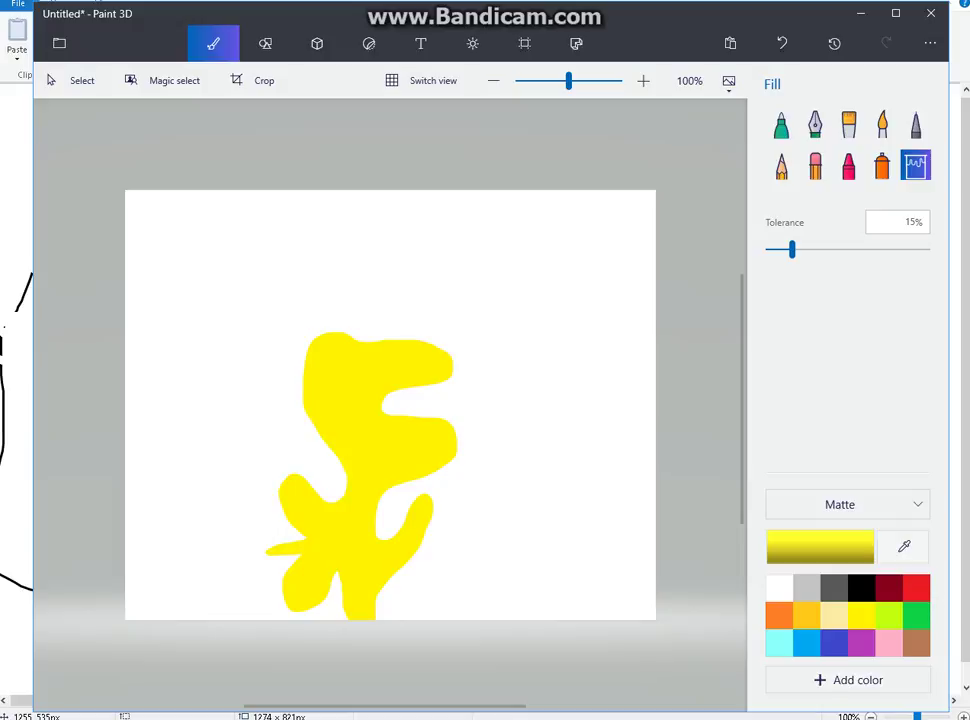
Shade a black eye on the dinosaur's head and sketch pointed teeth in both jaws with the black pencil.
left_click(861, 588)
left_click(781, 165)
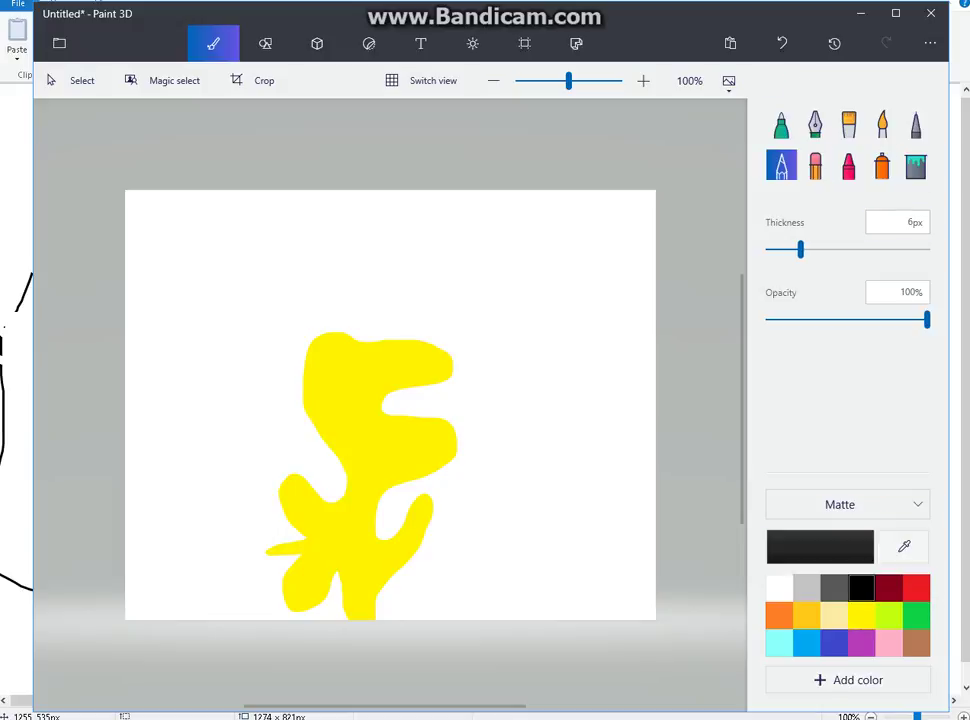
mouse_move(357, 352)
left_mouse_down()
mouse_move(358, 362)
mouse_move(372, 350)
mouse_move(357, 364)
mouse_move(374, 358)
mouse_move(366, 362)
mouse_move(401, 399)
mouse_move(424, 386)
mouse_move(442, 402)
mouse_move(455, 378)
left_mouse_up()
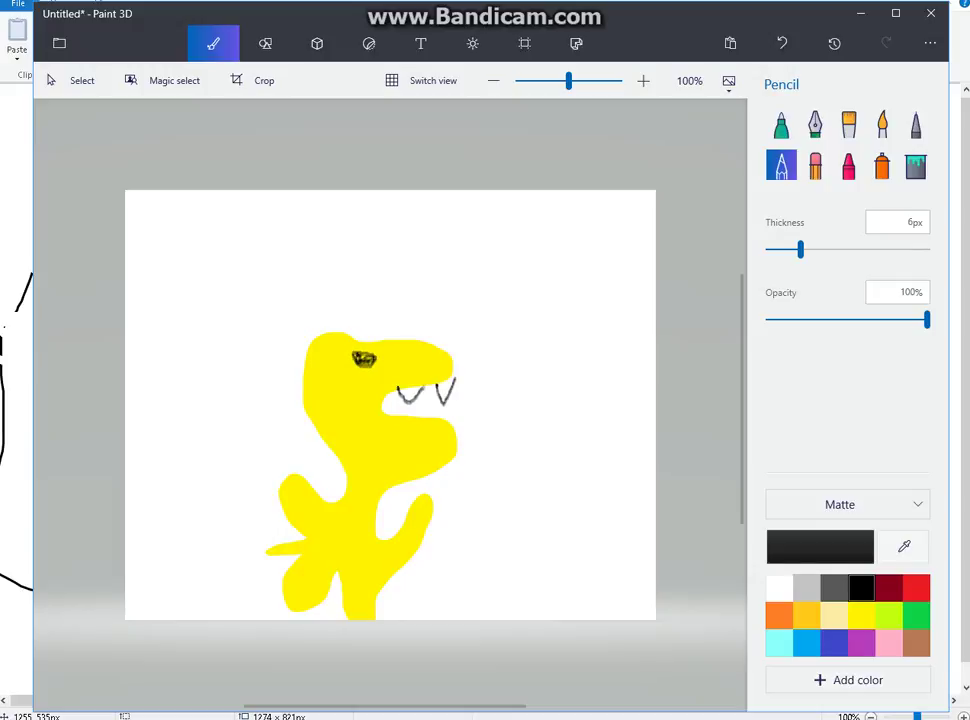
mouse_move(404, 414)
left_mouse_down()
mouse_move(417, 398)
mouse_move(429, 415)
mouse_move(453, 413)
mouse_move(457, 431)
left_mouse_up()
left_click_drag(386, 399, 399, 389)
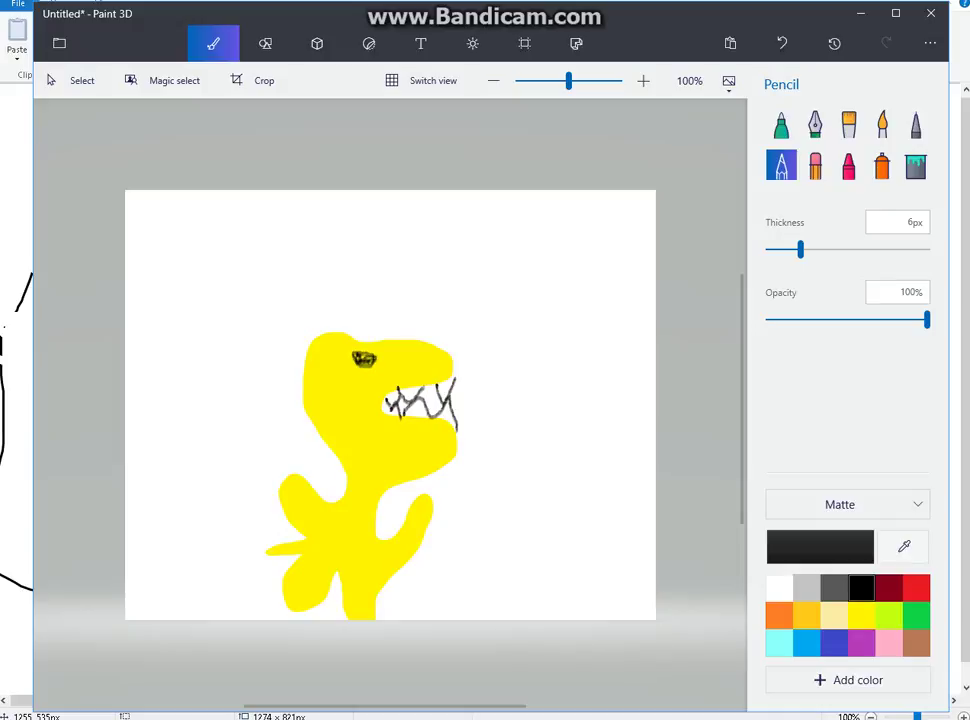
Scribble long black pencil lines across the dinosaur and the surrounding canvas.
mouse_move(202, 200)
left_mouse_down()
mouse_move(172, 233)
mouse_move(395, 355)
mouse_move(125, 244)
left_mouse_up()
left_click_drag(246, 279, 400, 360)
left_click_drag(308, 353, 125, 257)
left_click_drag(193, 296, 125, 365)
left_click_drag(143, 315, 125, 406)
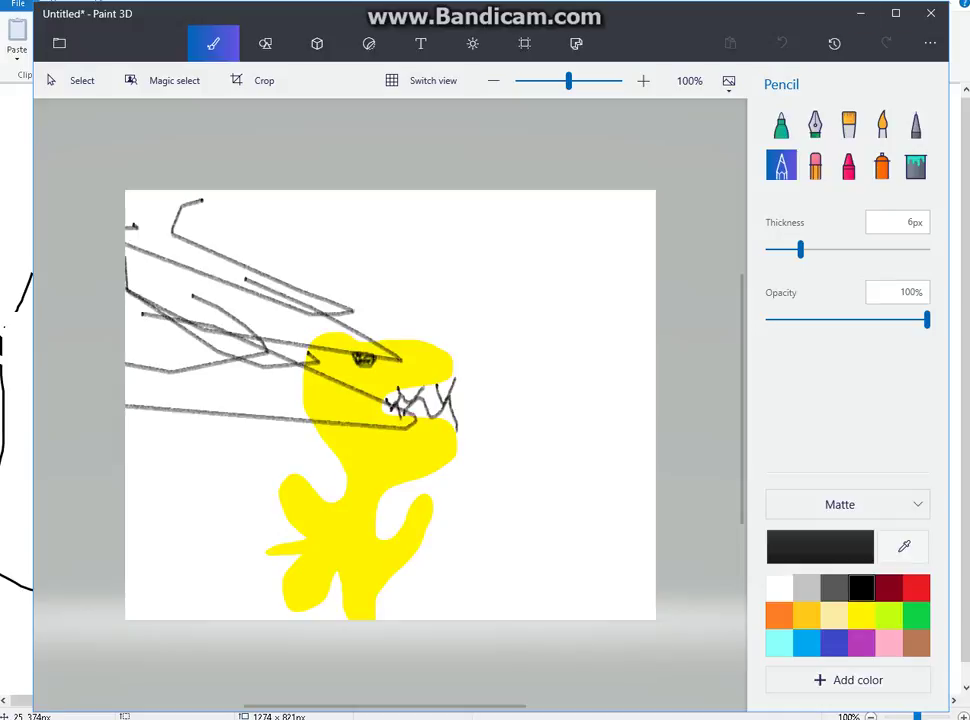
left_click_drag(184, 381, 160, 612)
left_click_drag(140, 445, 294, 611)
left_click_drag(186, 456, 656, 569)
left_click_drag(620, 598, 125, 530)
left_click_drag(336, 348, 656, 405)
left_click_drag(569, 433, 125, 348)
left_click_drag(155, 406, 656, 465)
left_click_drag(585, 495, 656, 547)
left_click_drag(345, 399, 616, 488)
left_click_drag(644, 379, 295, 395)
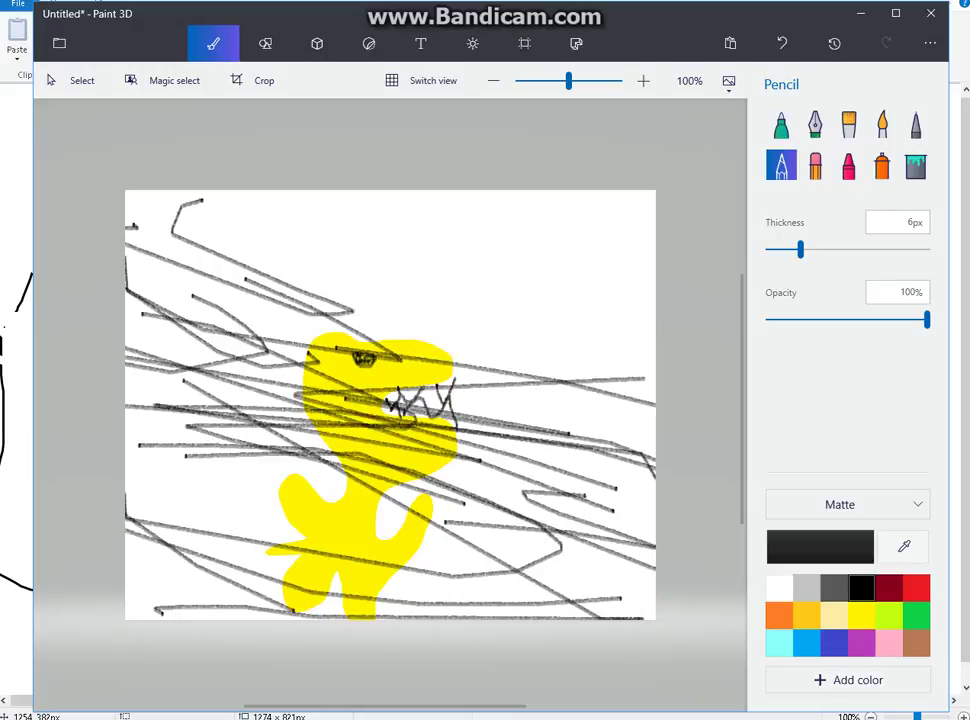
Erase the whole dinosaur and all the scribbles with the 200 px eraser.
left_click(815, 165)
mouse_move(490, 373)
left_mouse_down()
mouse_move(402, 373)
mouse_move(200, 500)
mouse_move(225, 575)
mouse_move(165, 595)
left_mouse_up()
mouse_move(200, 440)
left_mouse_down()
mouse_move(240, 325)
mouse_move(155, 210)
left_mouse_up()
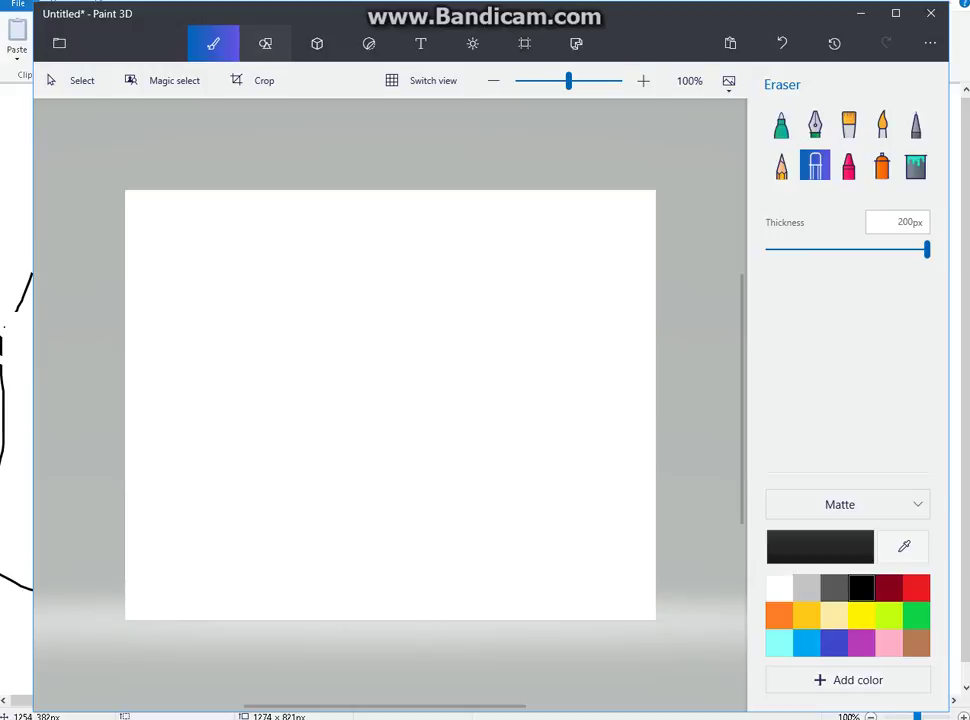
Place a large unfilled black circle on the canvas, slightly to the right of its centre, as a head.
left_click(265, 43)
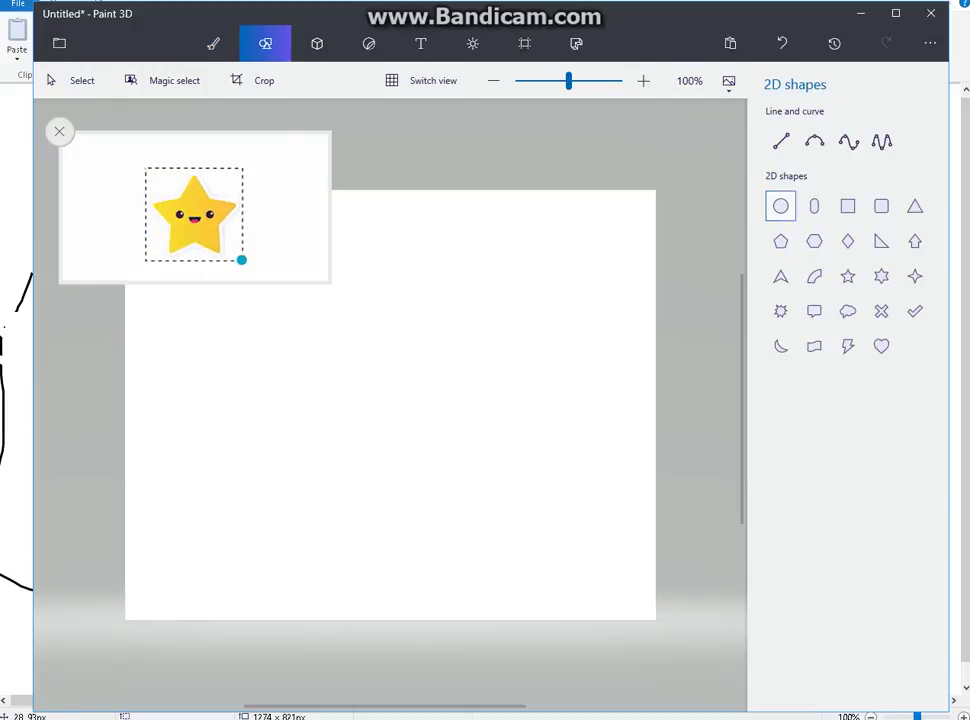
left_click(59, 131)
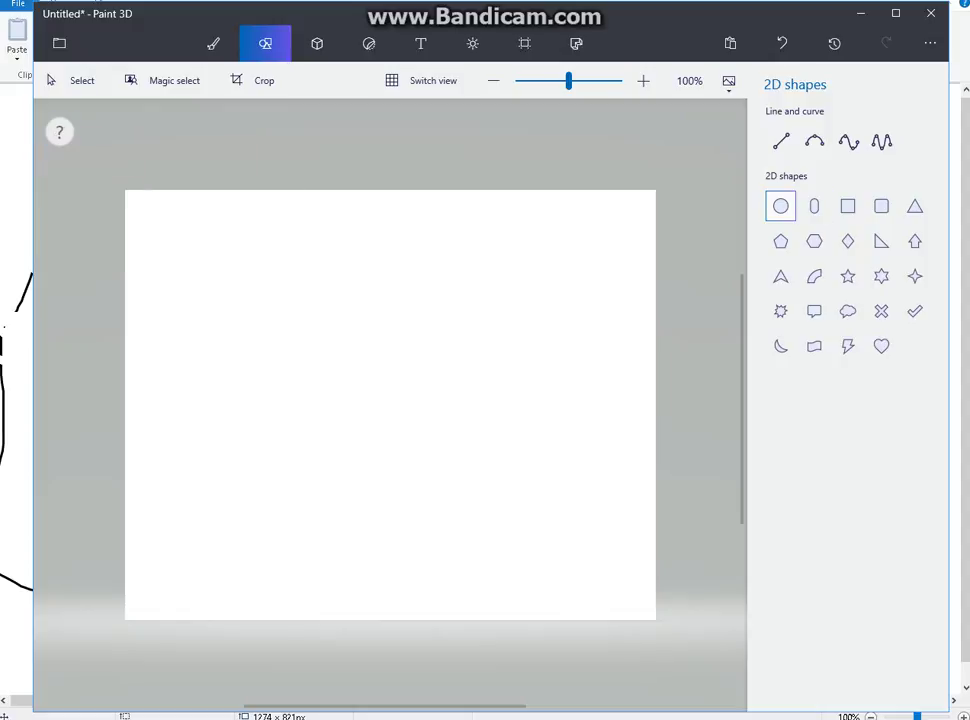
left_click_drag(346, 277, 574, 503)
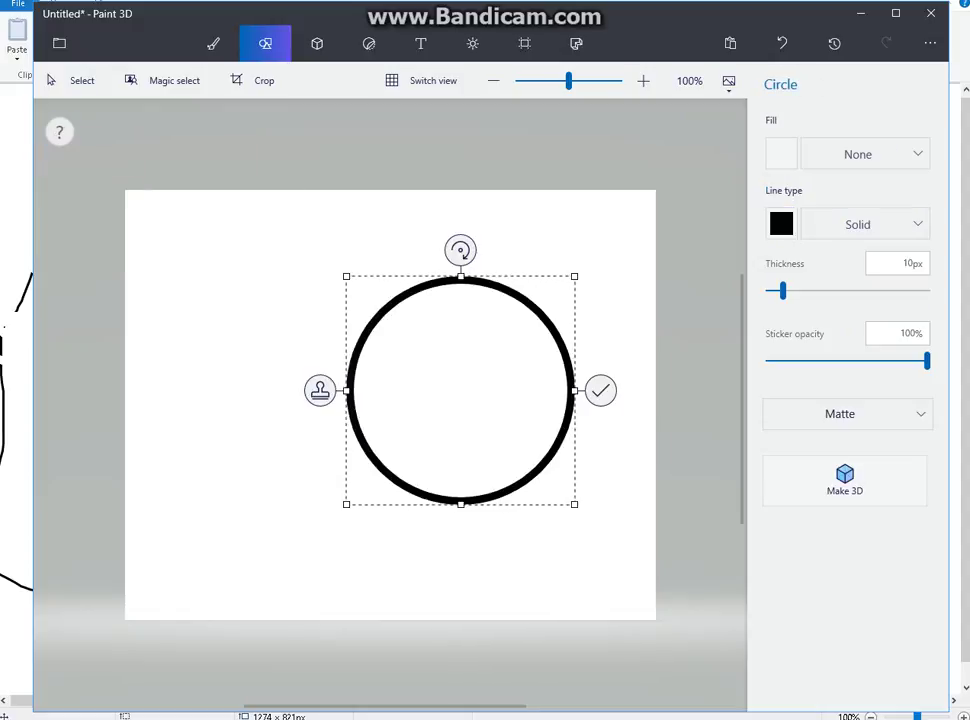
left_click(600, 390)
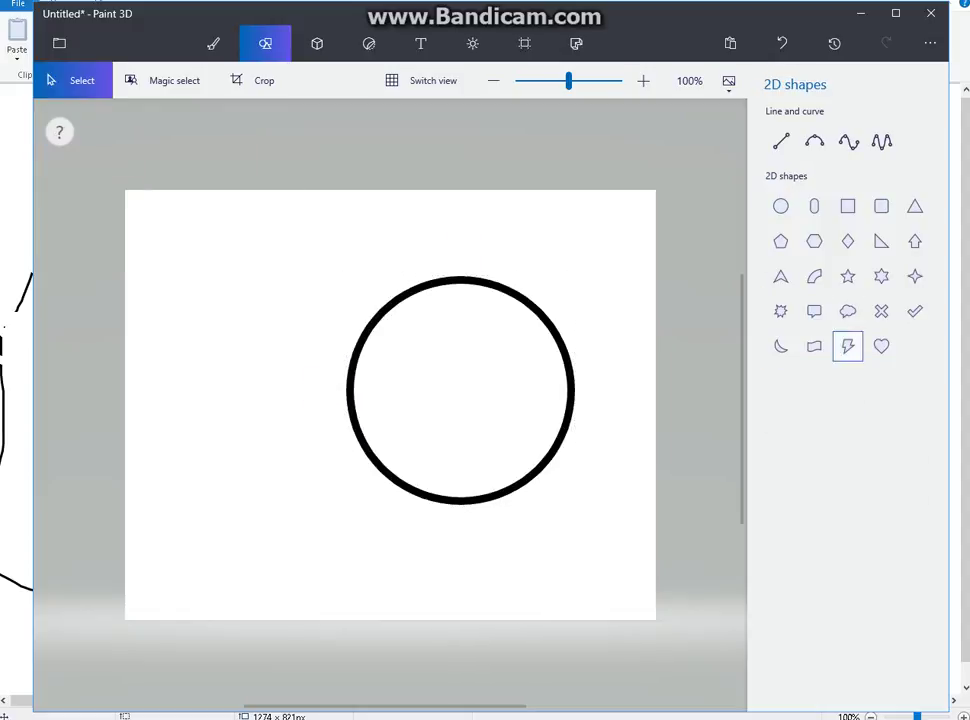
Sketch a stick body with two arms and a bent leg beneath the circle with the black pencil.
left_click(213, 43)
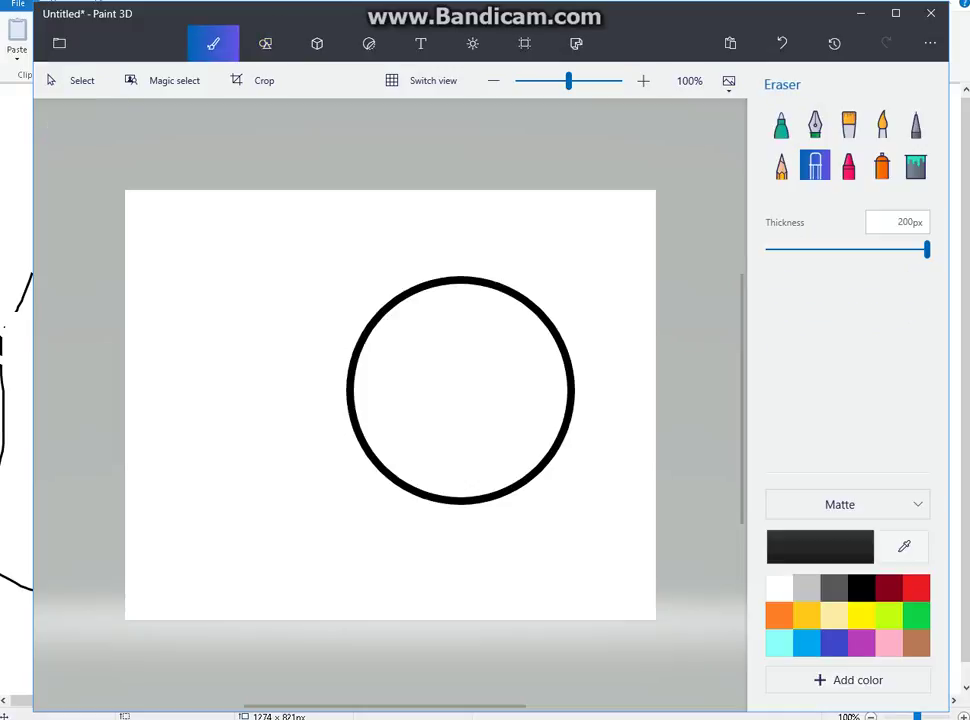
left_click(781, 166)
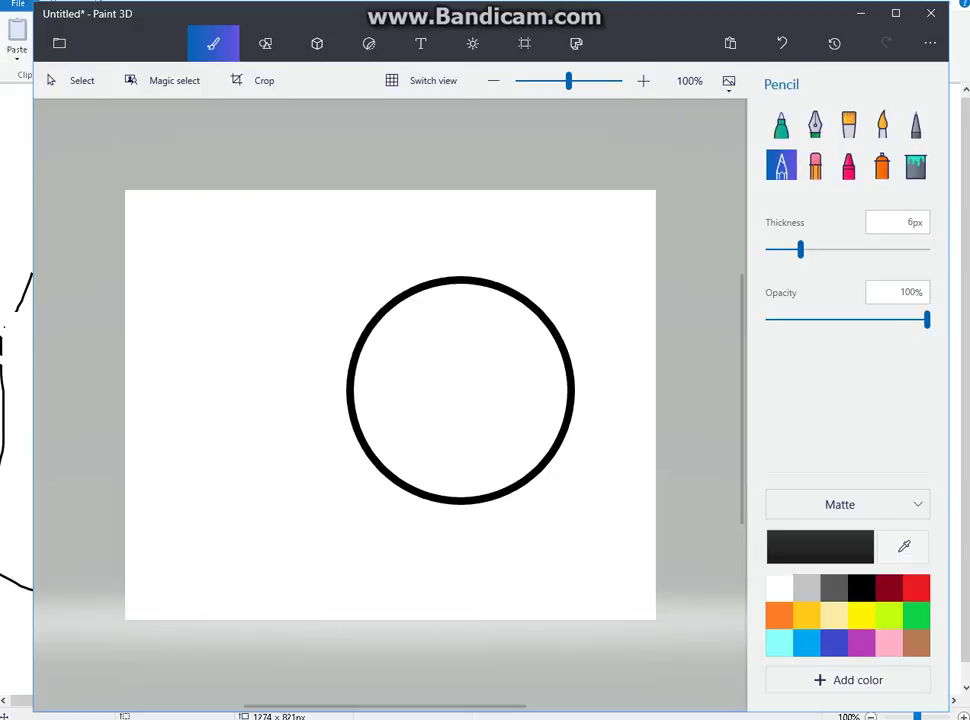
left_click_drag(462, 506, 437, 617)
mouse_move(444, 571)
left_mouse_down()
mouse_move(470, 565)
mouse_move(499, 617)
left_mouse_up()
mouse_move(452, 534)
left_mouse_down()
mouse_move(525, 537)
mouse_move(548, 518)
left_mouse_up()
mouse_move(452, 536)
left_mouse_down()
mouse_move(396, 574)
mouse_move(389, 592)
left_mouse_up()
Sketch long lines down both sides of the face and a straight mouth with curved ends inside the circle.
left_click_drag(411, 318, 387, 418)
left_click_drag(521, 318, 536, 465)
left_click_drag(433, 288, 371, 441)
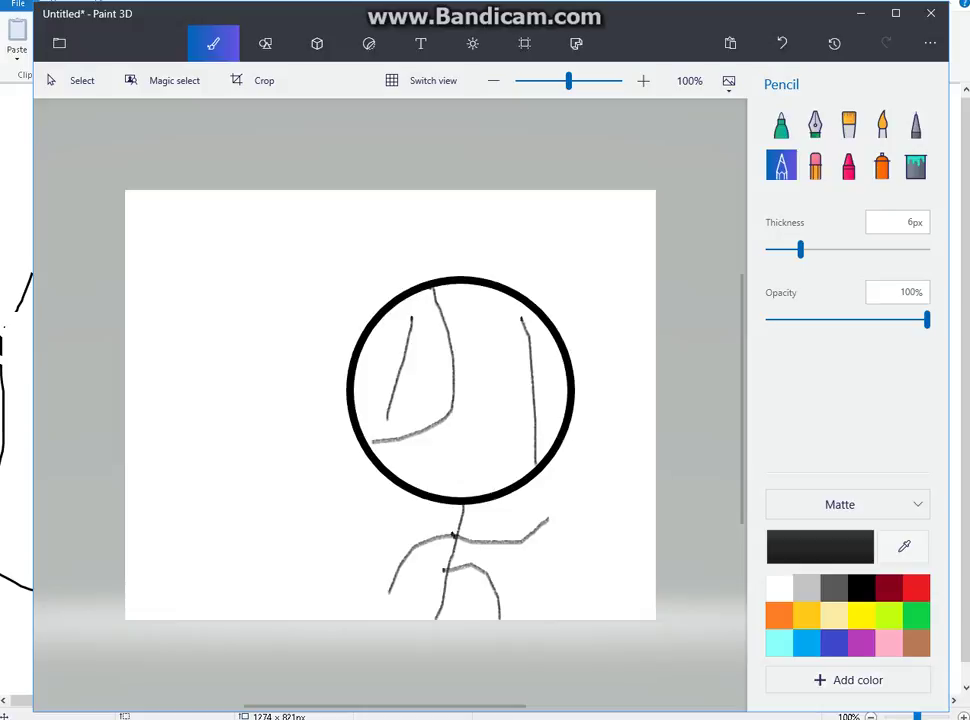
left_click_drag(519, 292, 568, 497)
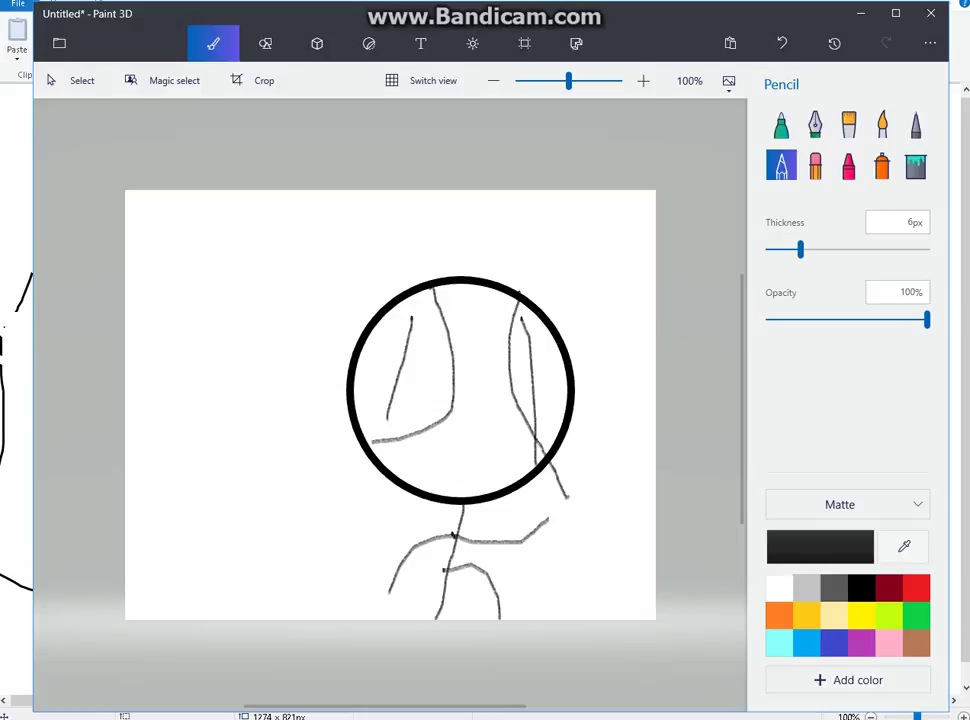
mouse_move(421, 455)
left_mouse_down()
mouse_move(498, 450)
mouse_move(506, 428)
mouse_move(517, 475)
left_mouse_up()
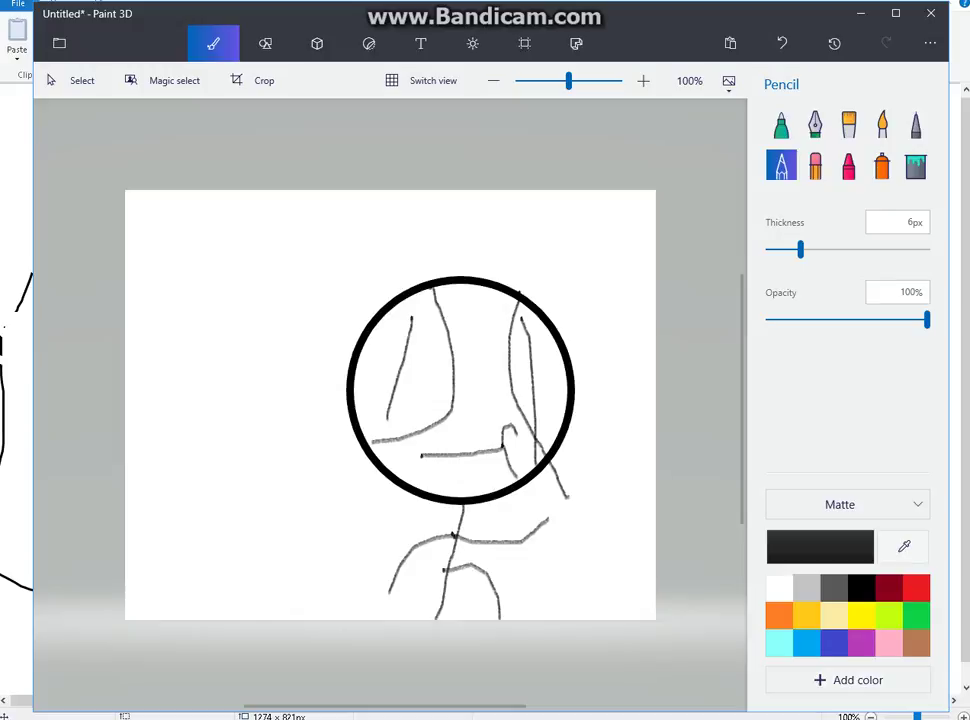
left_click_drag(428, 430, 413, 487)
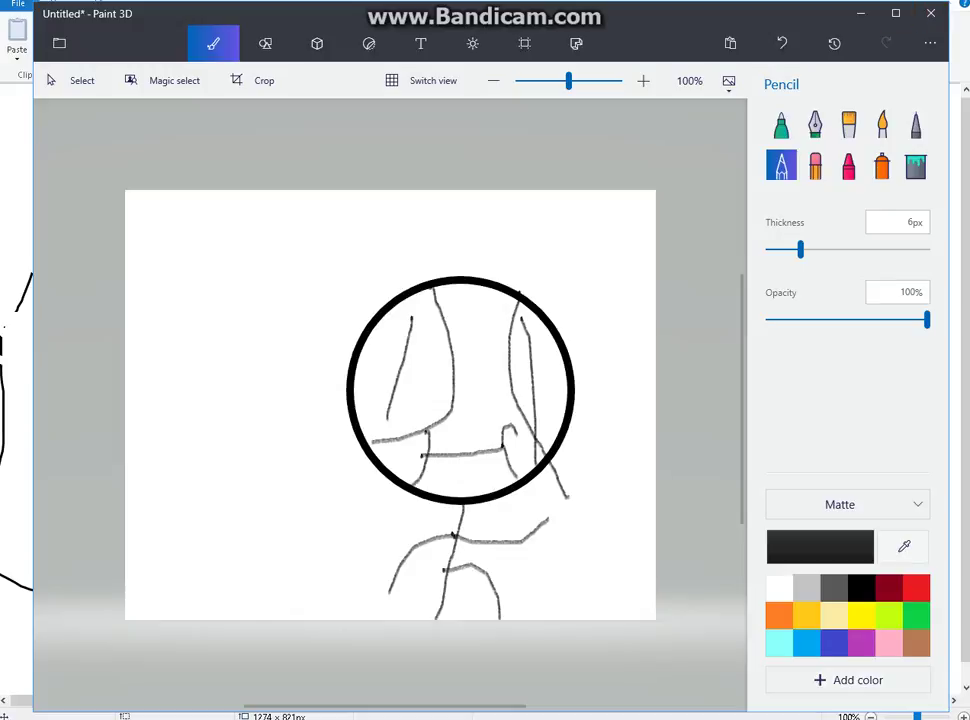